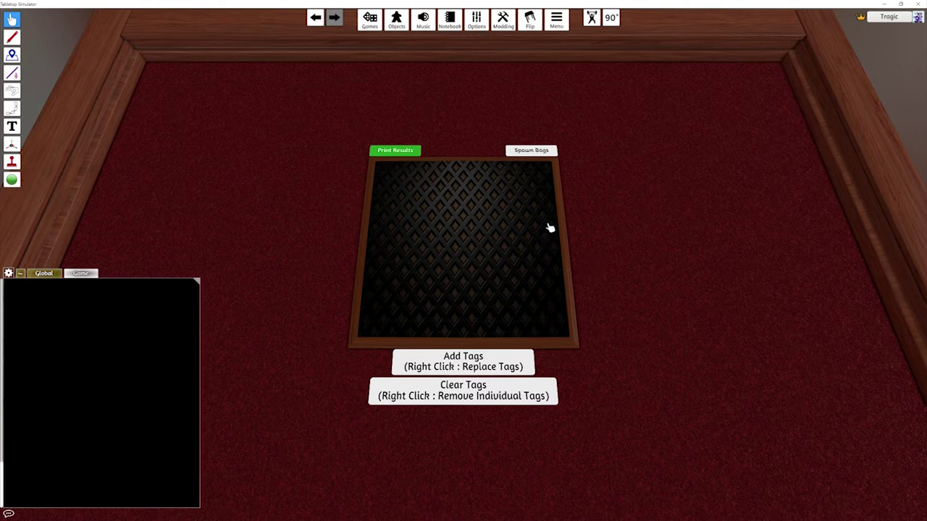
Place a white and a black Go piece from the Components library on the empty table beside the tag tool.
click(406, 26)
click(770, 209)
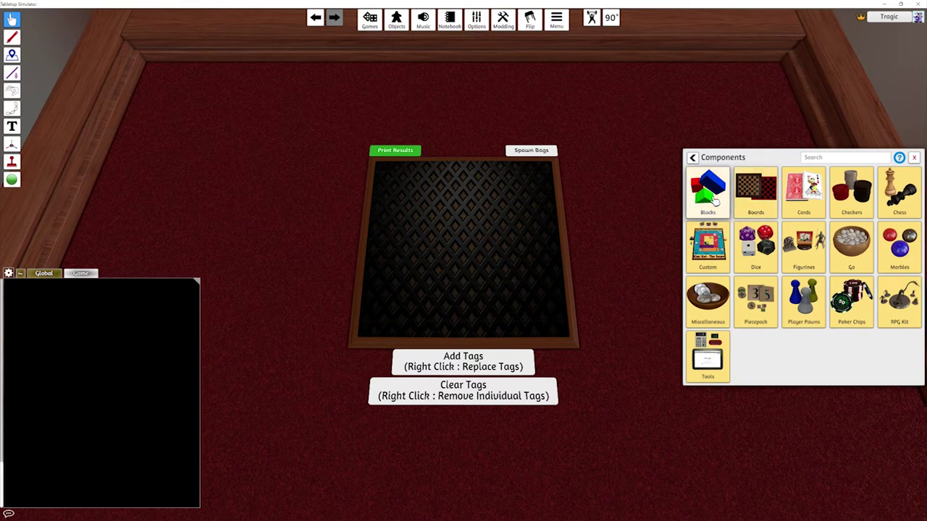
click(852, 248)
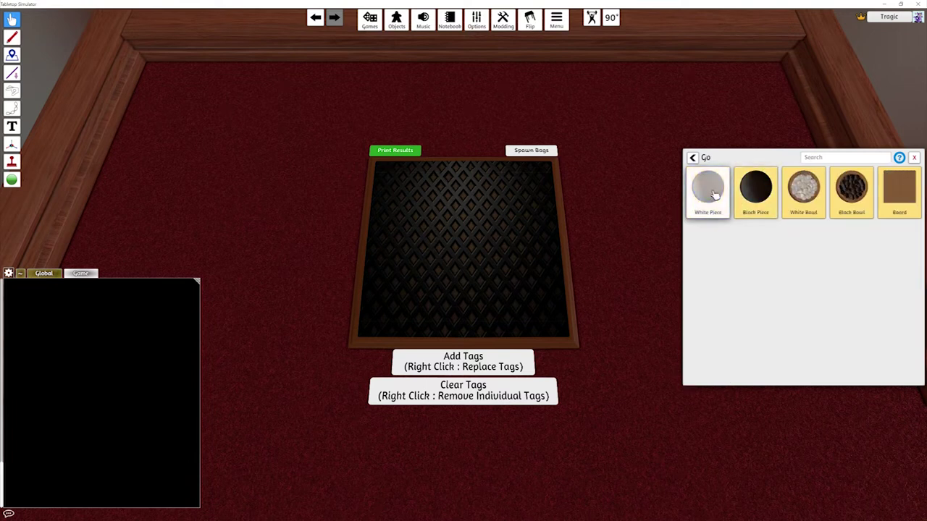
drag(707, 189, 232, 166)
drag(757, 205, 269, 155)
click(914, 157)
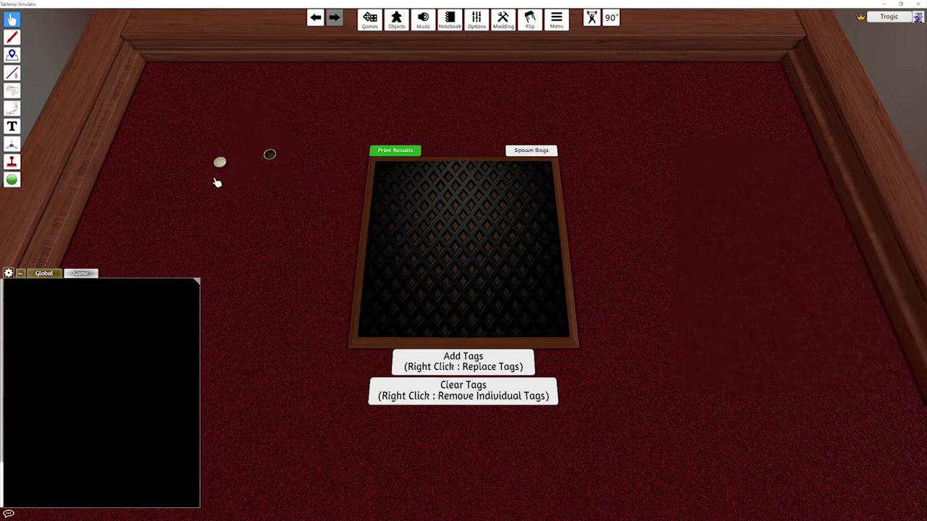
drag(271, 157, 309, 199)
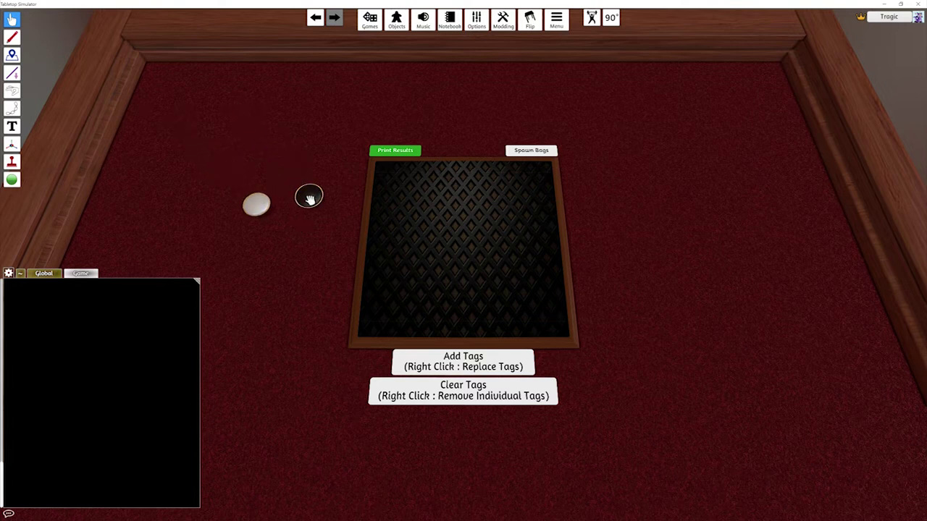
Tint the black Go piece bright magenta, F500FF.
right_click(309, 198)
click(375, 231)
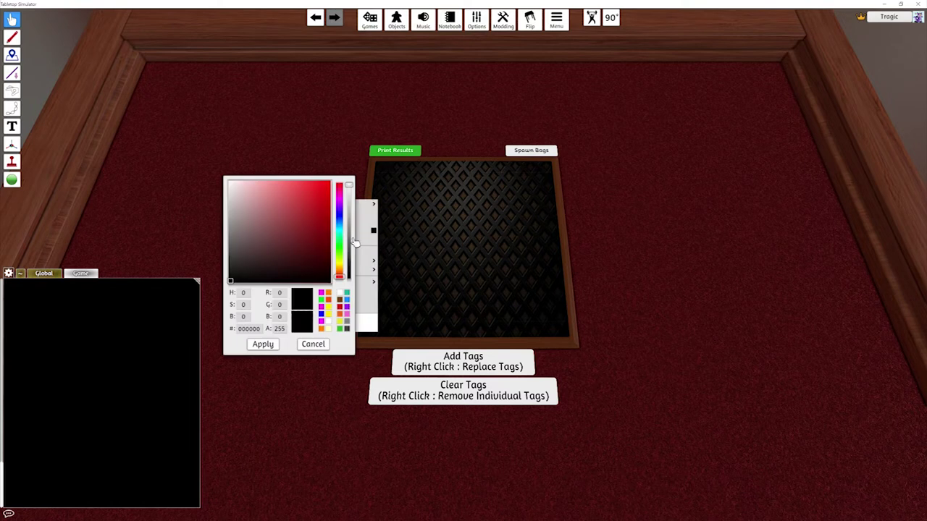
click(321, 215)
click(329, 182)
click(340, 201)
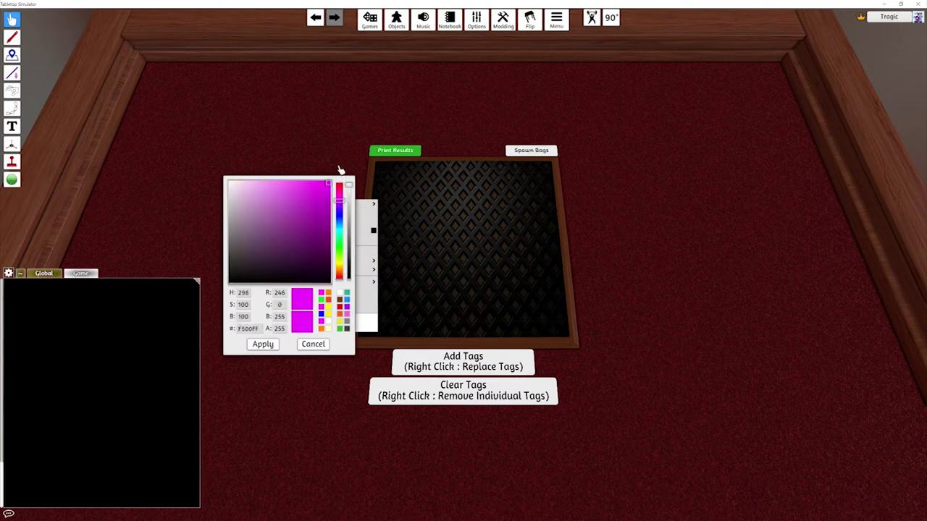
click(263, 344)
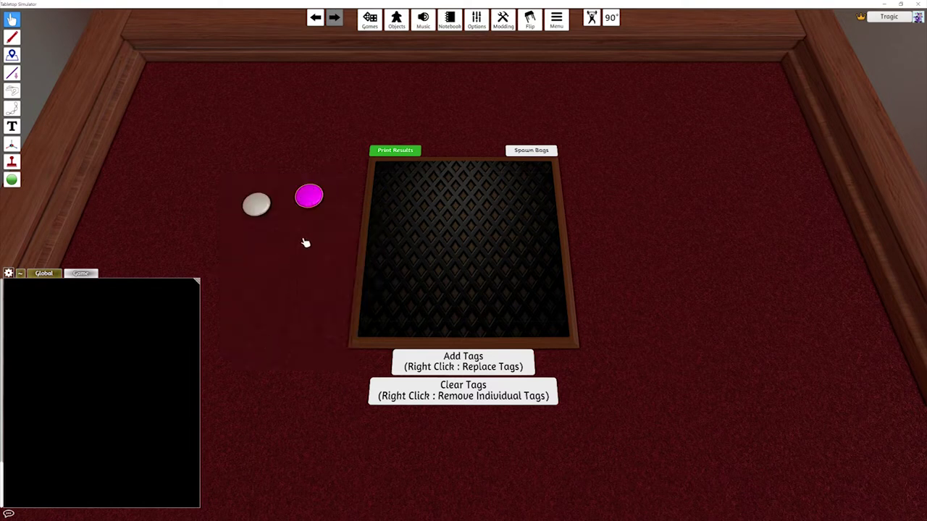
Check the component tags of the magenta piece and the list of all tags.
right_click(312, 197)
click(337, 221)
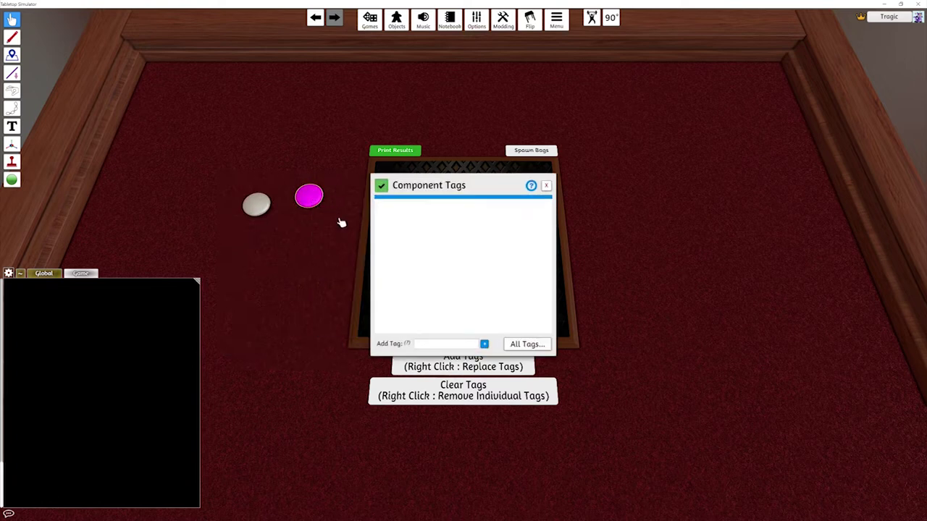
click(525, 344)
click(664, 178)
click(546, 186)
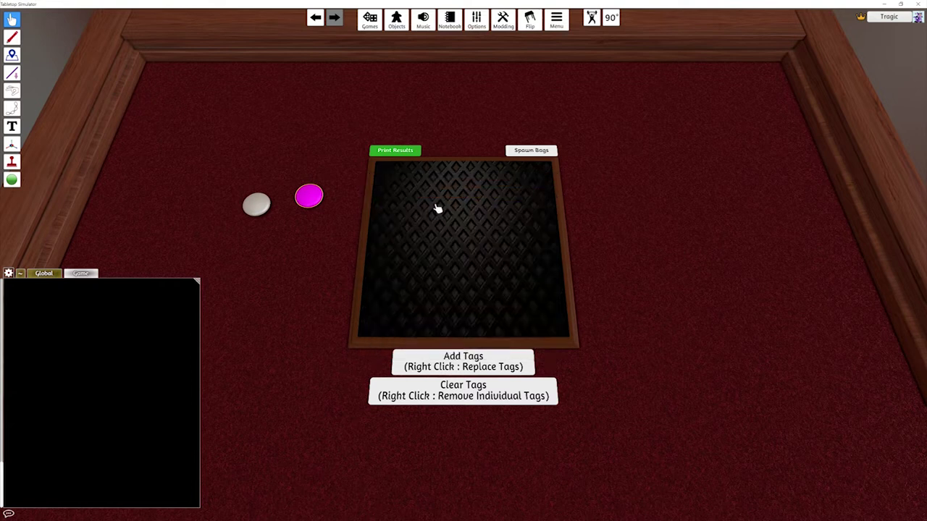
Name the magenta piece "Pink Object" and move both Go pieces together onto the tag tool's grid.
drag(329, 174, 224, 248)
right_click(308, 195)
click(331, 311)
drag(307, 200, 467, 309)
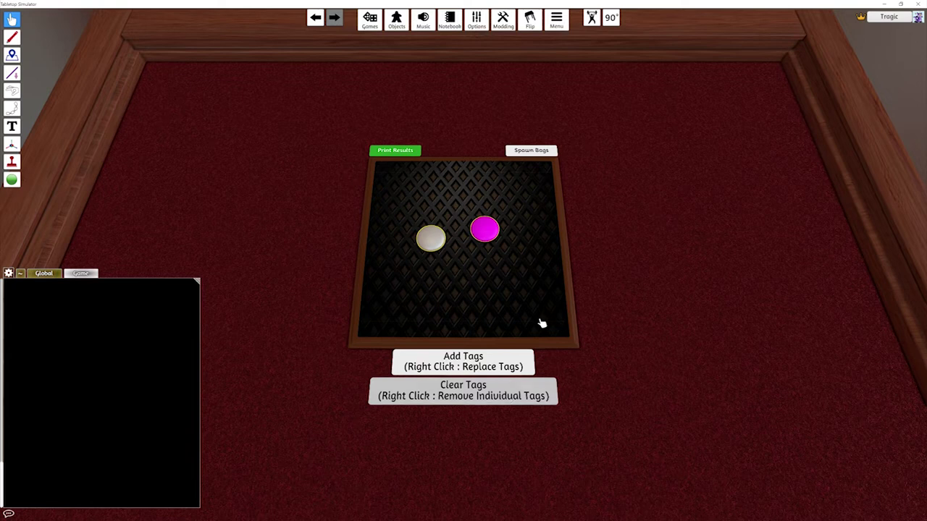
Enter MyTag01 on the Add line of the tag tool's description and copy that whole line.
right_click(519, 187)
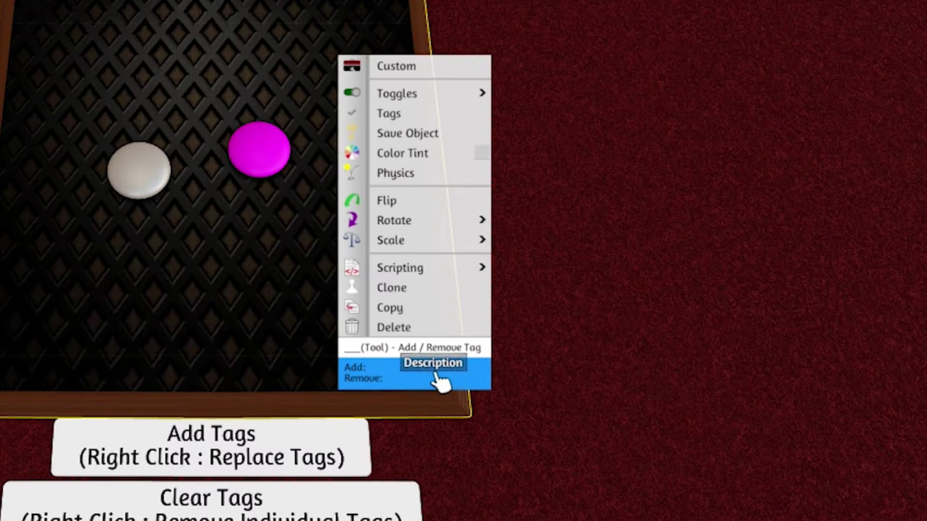
click(437, 364)
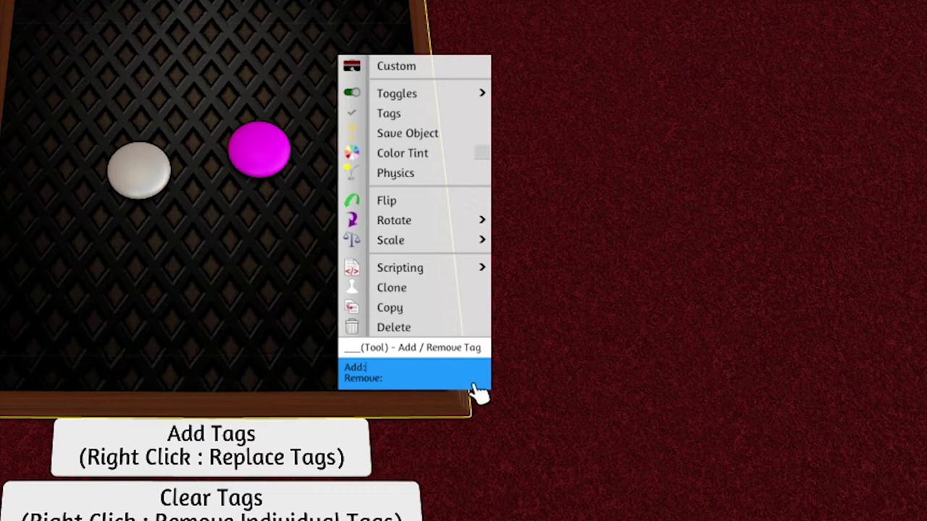
text(MyTag01)
key(shift+Left)
key(shift+Left)
key(shift+Left)
key(shift+Left)
key(shift+Left)
key(shift+Left)
key(shift+Left)
key(shift+Left)
key(shift+Left)
key(shift+Left)
key(shift+Left)
key(ctrl+c)
Insert three more Add lines below the first one for MyTag02, MyTag03 and MyTag04.
key(End)
key(Return)
key(ctrl+v)
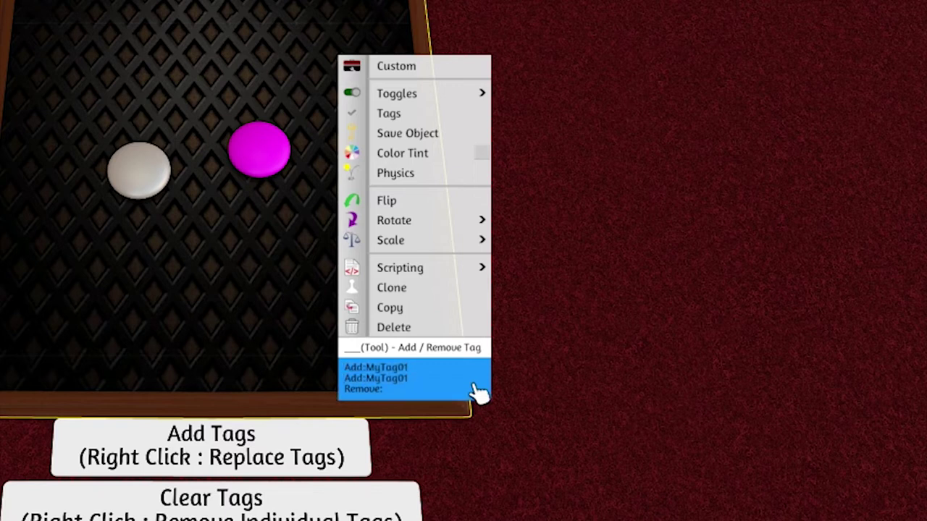
key(BackSpace)
text(2)
key(Return)
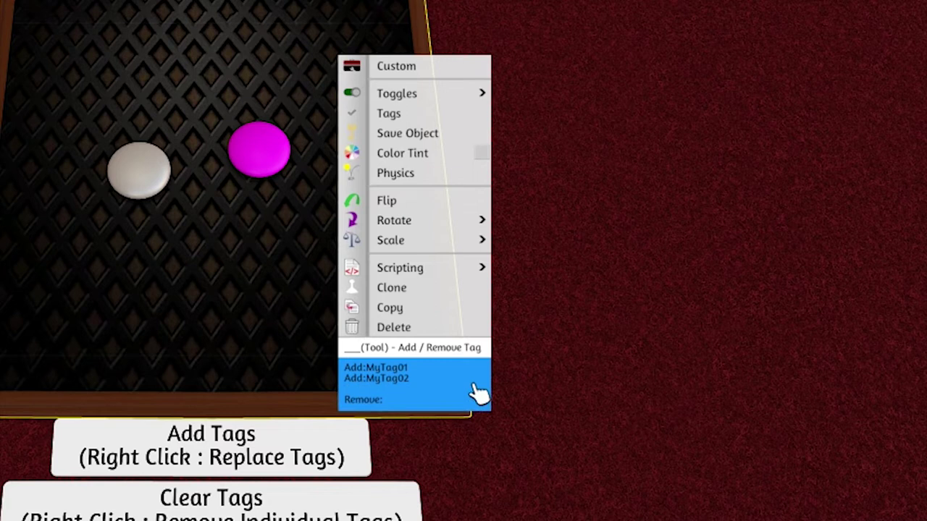
key(ctrl+v)
key(BackSpace)
text(3)
key(Return)
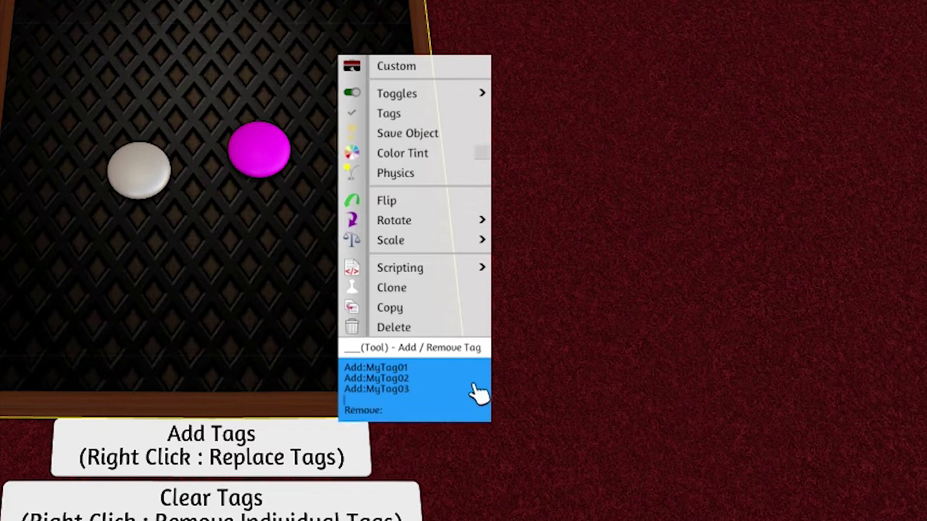
key(ctrl+v)
key(BackSpace)
text(4)
Enter MyTag02 on the Remove line of the tool's description.
key(Down)
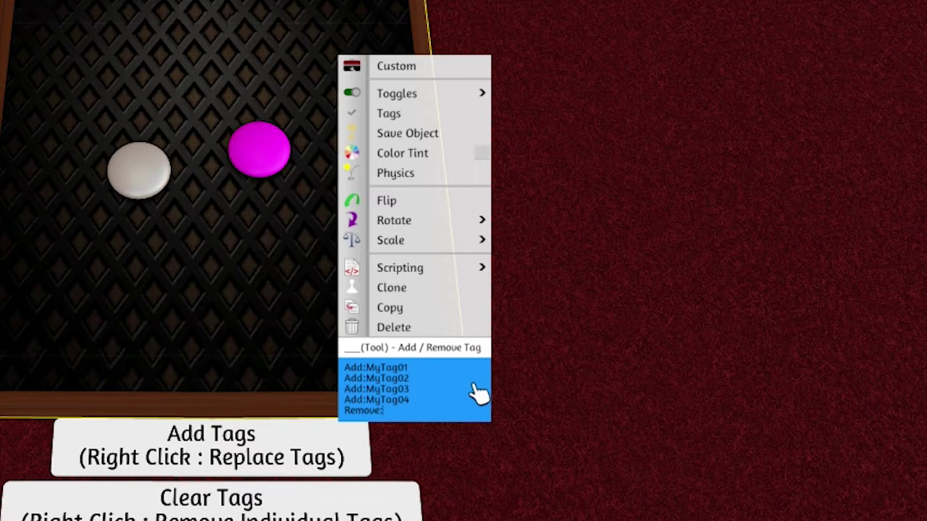
key(Left)
key(Left)
key(shift+End)
key(Right)
key(Down)
key(Down)
key(Down)
key(ctrl+v)
key(shift+Home)
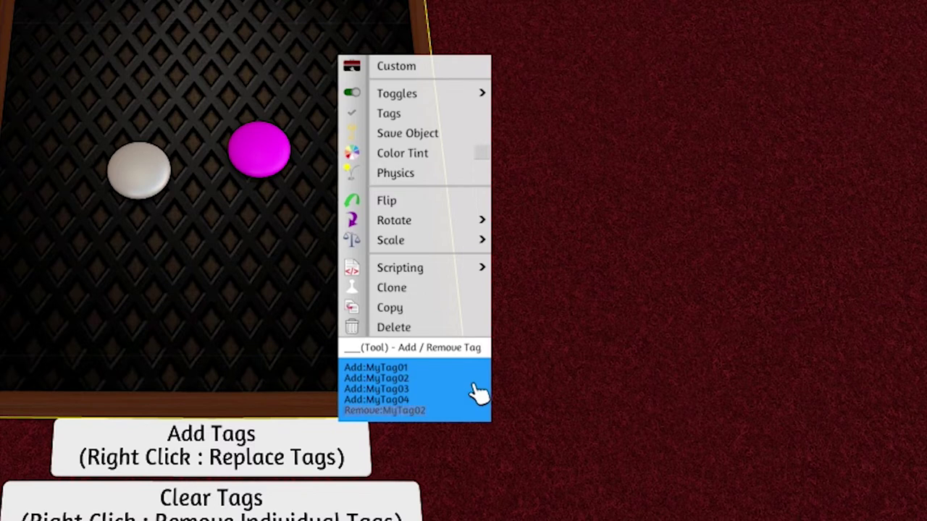
Duplicate the Remove line and change the copy's tag to MyTag03.
key(ctrl+c)
key(End)
key(Return)
key(ctrl+v)
key(BackSpace)
text(3)
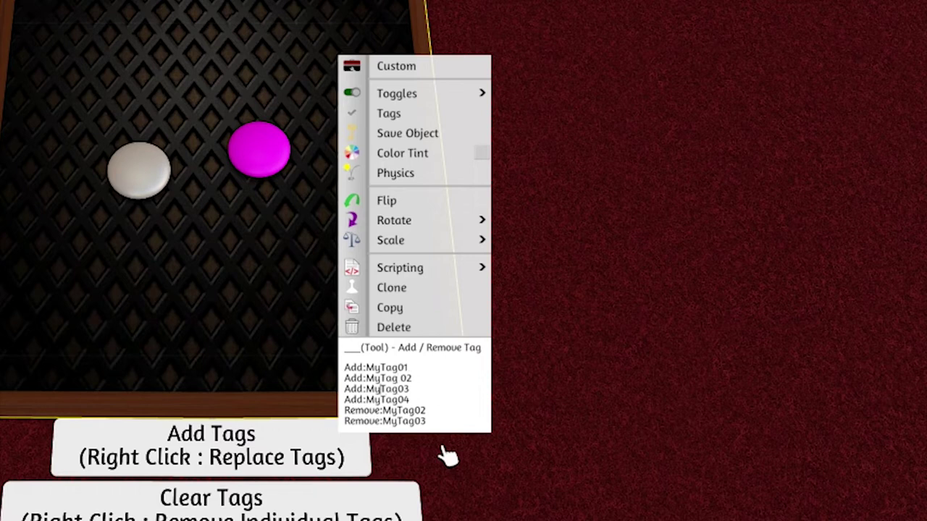
Space out the tag names as My Tag 01, My Tag 02 and My Tag 03 for Add, and My Tag 02 for Remove.
key(Up)
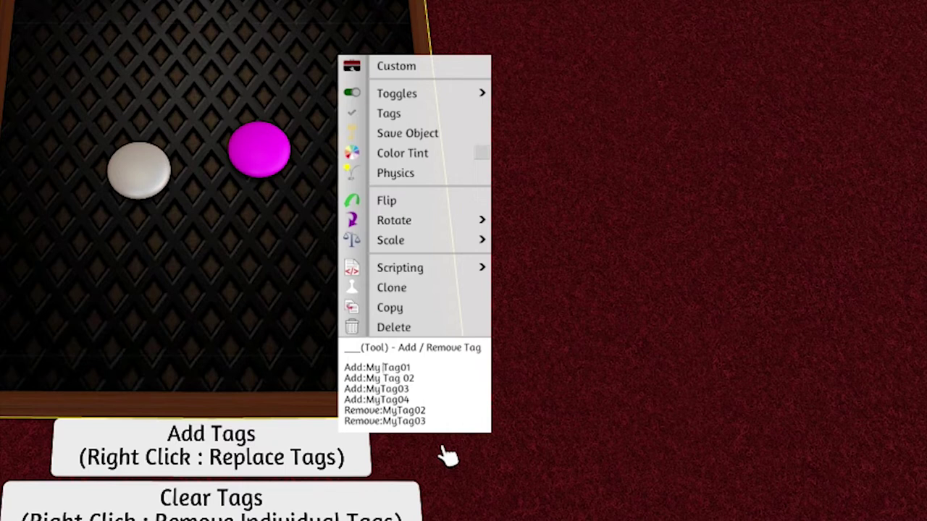
key(Right)
key(Right)
key(Right)
key(Down)
key(Down)
key(Left)
key(Left)
key(Left)
key(Down)
key(Right)
key(Right)
key(Right)
key(Right)
key(Right)
key(Right)
key(Right)
key(Right)
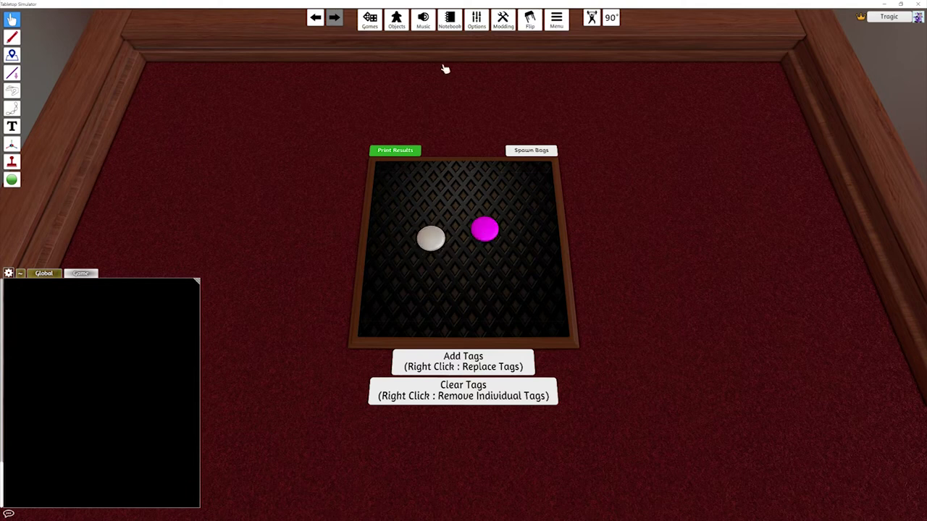
Review the tag tool's key bindings in the Game Keys options.
click(485, 27)
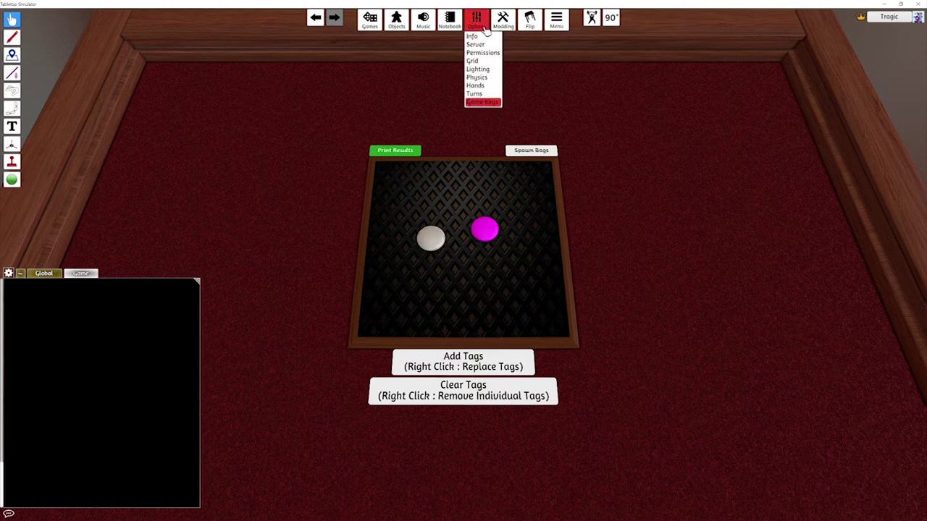
click(482, 102)
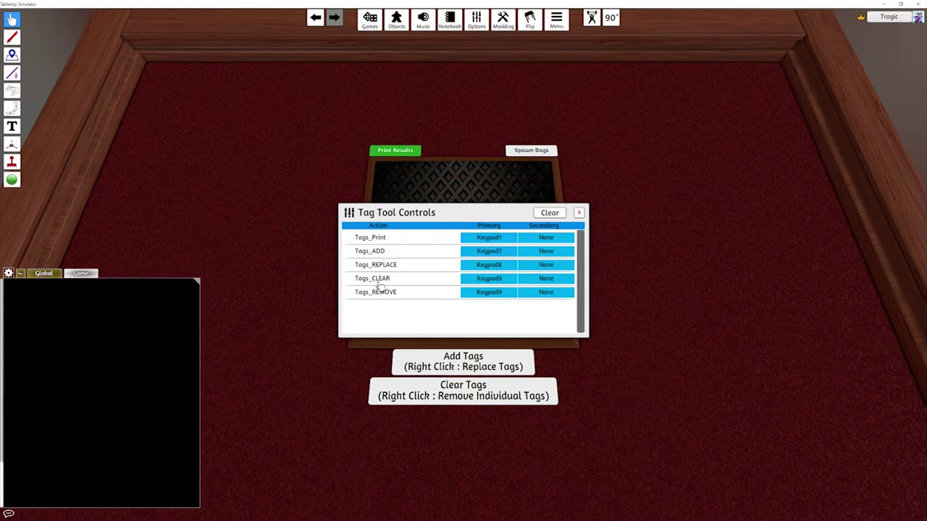
click(580, 213)
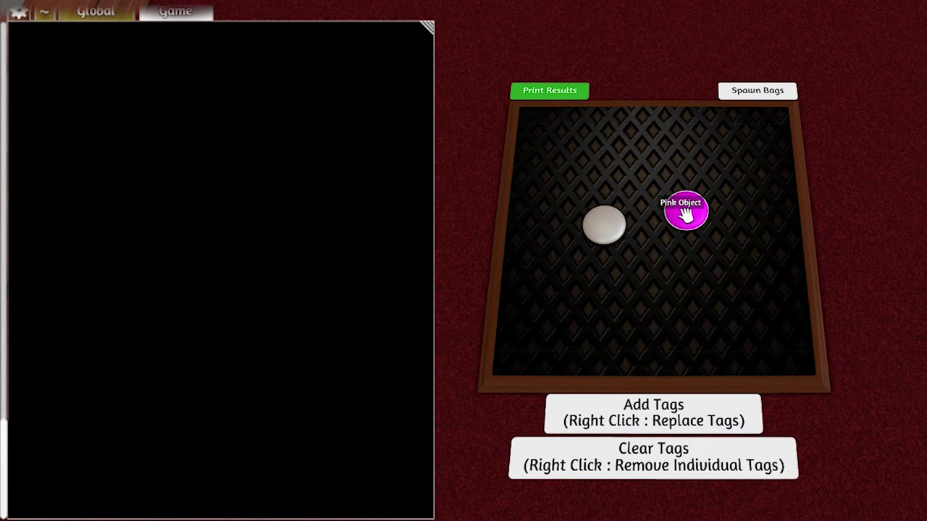
Print the tags of the pink piece and the white piece to the game log.
click(685, 214)
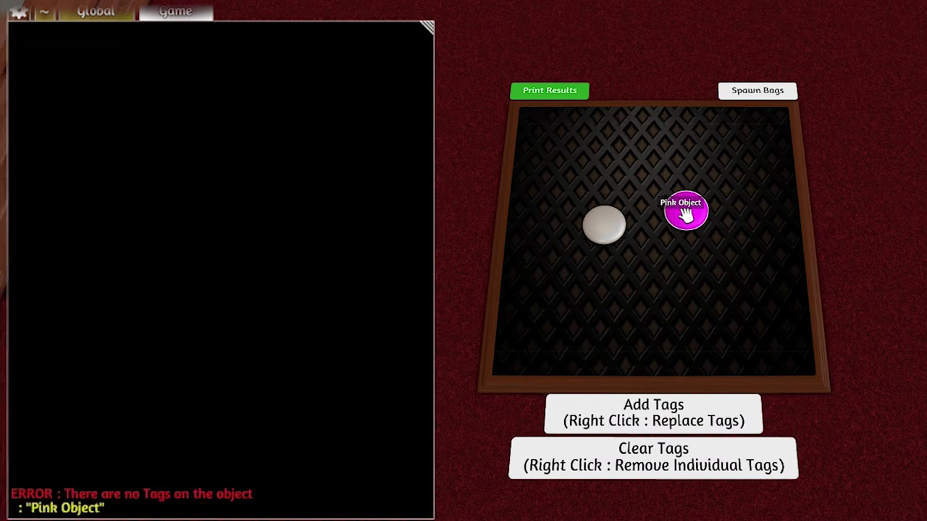
click(601, 232)
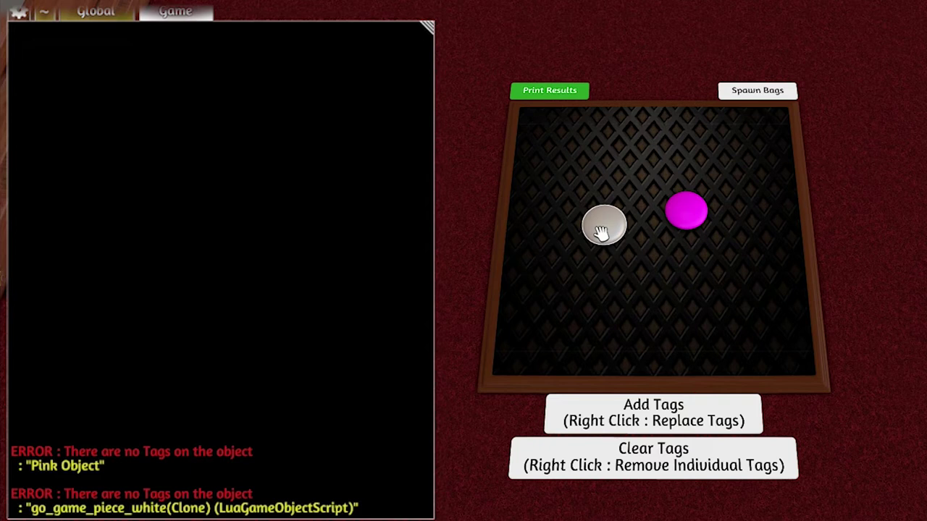
Add the tags listed in the tool's description to both pieces, and print each piece's tags to check them.
right_click(672, 262)
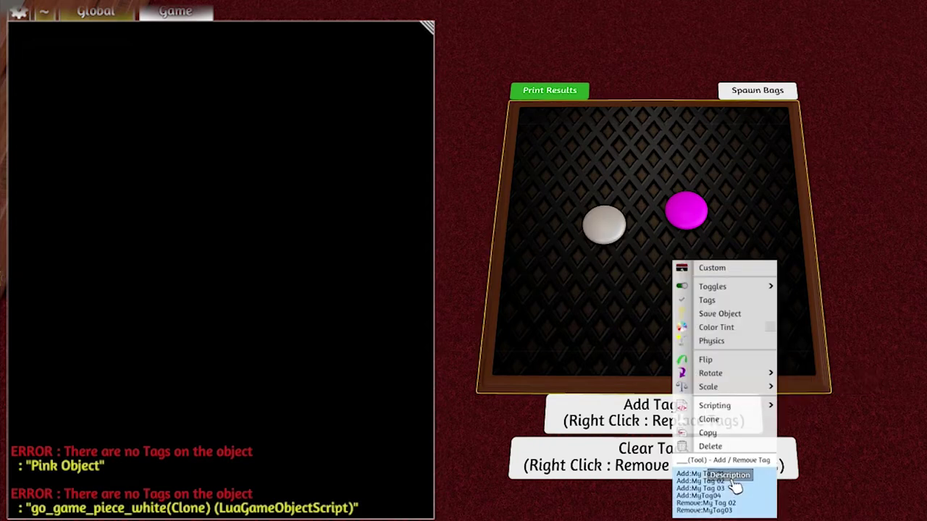
click(668, 413)
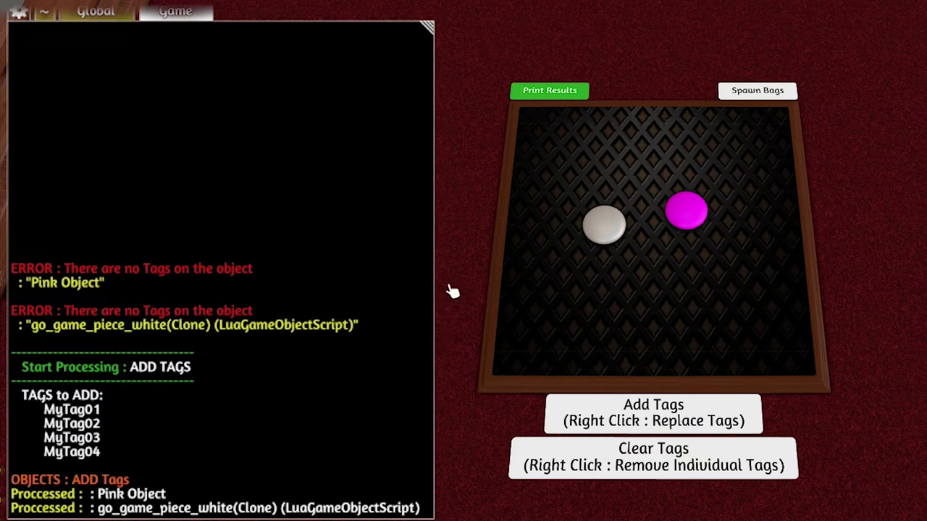
click(610, 226)
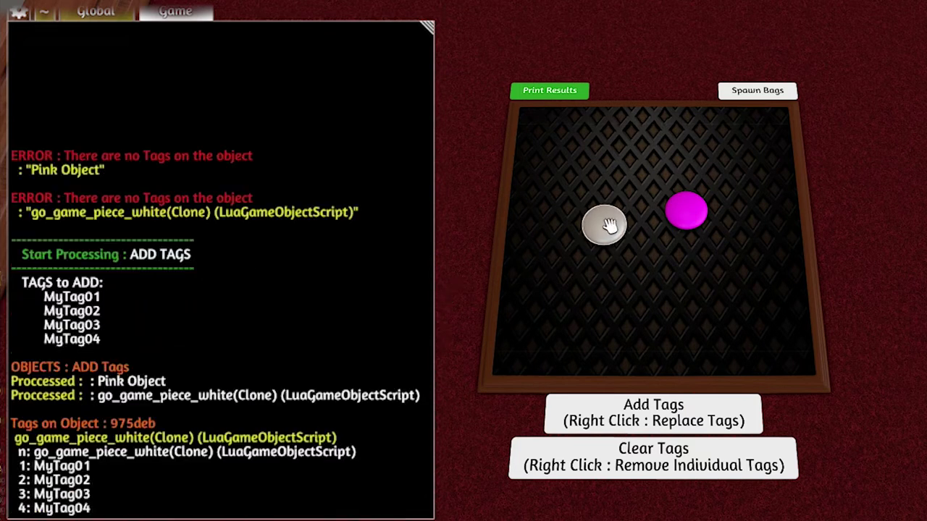
click(688, 214)
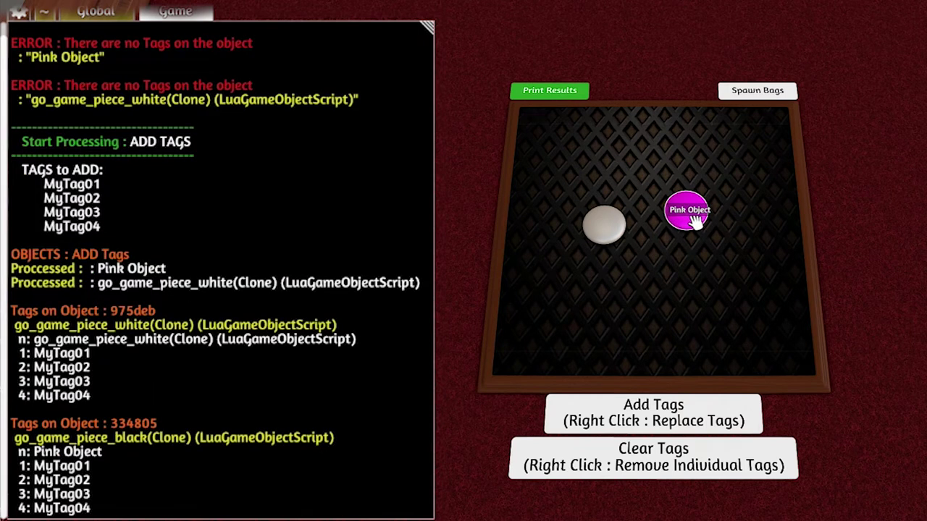
Remove the individual tags MyTag02 and MyTag03 from both pieces, and print the white piece's tags.
right_click(714, 310)
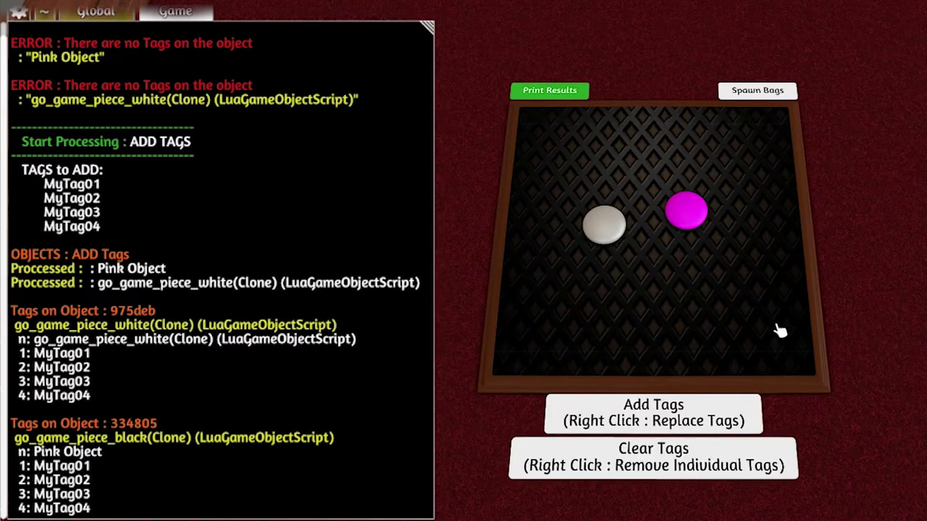
right_click(663, 470)
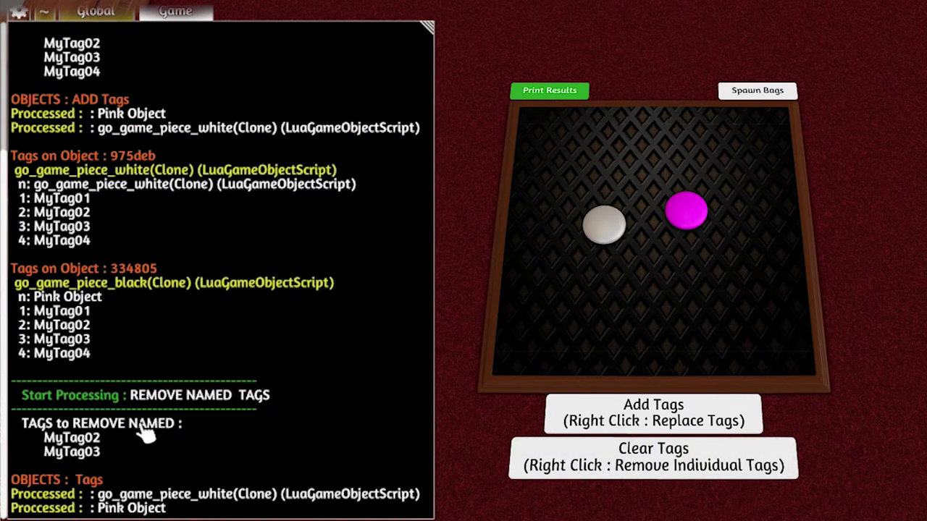
click(614, 239)
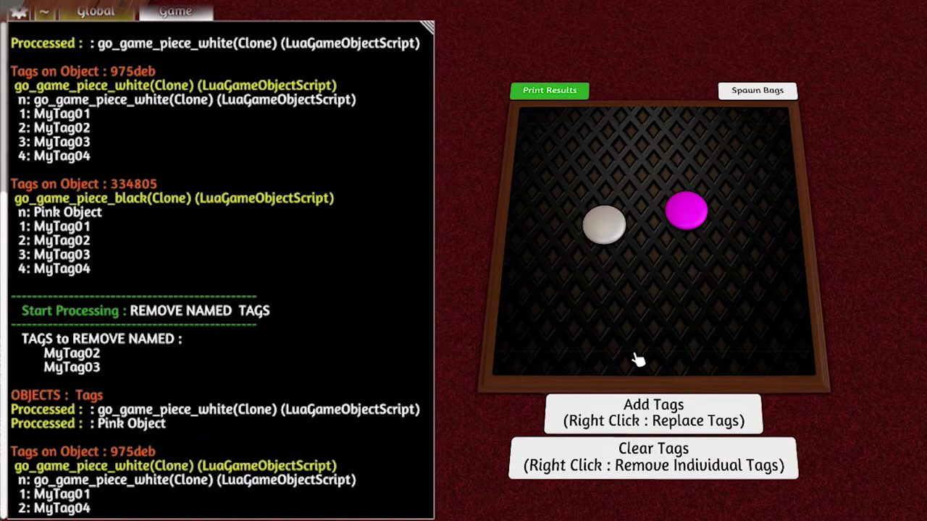
Replace all Add entries in the tool's description with the single tag "This is another Tag".
right_click(670, 325)
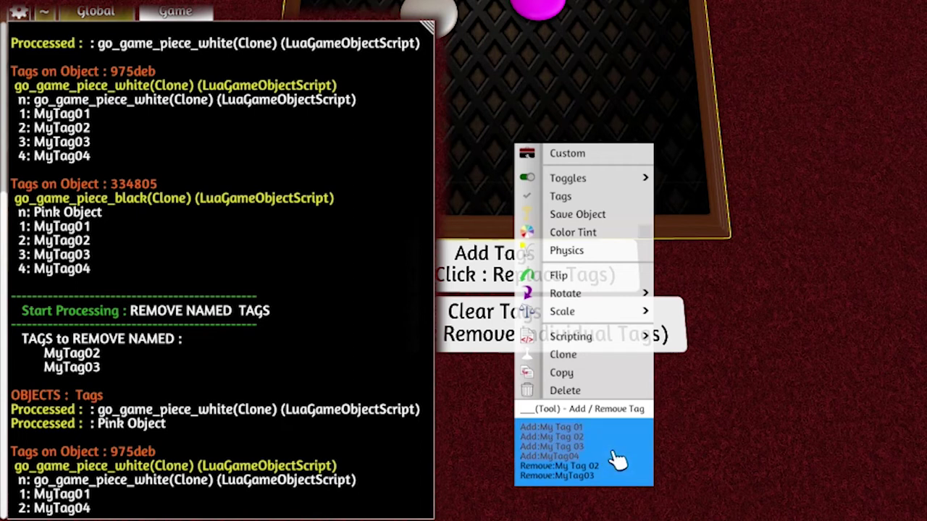
key(BackSpace)
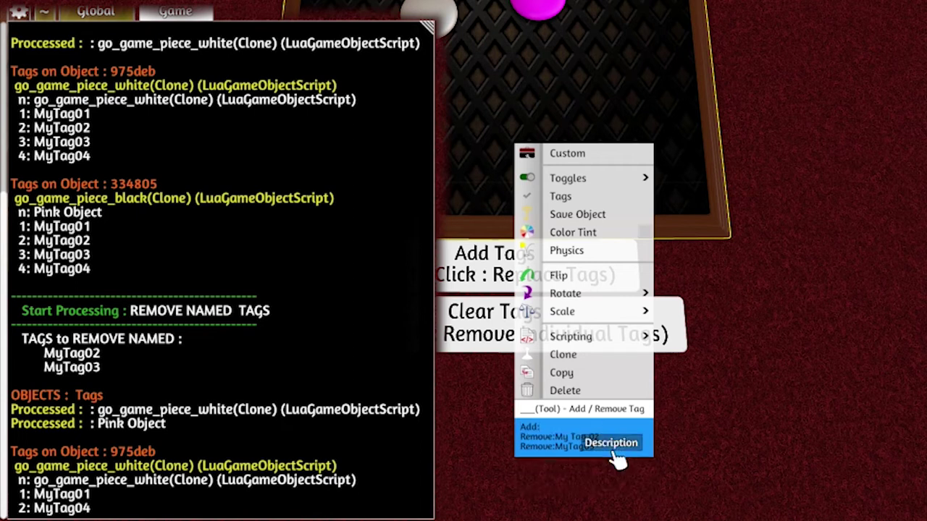
text(This is another Tag)
click(746, 444)
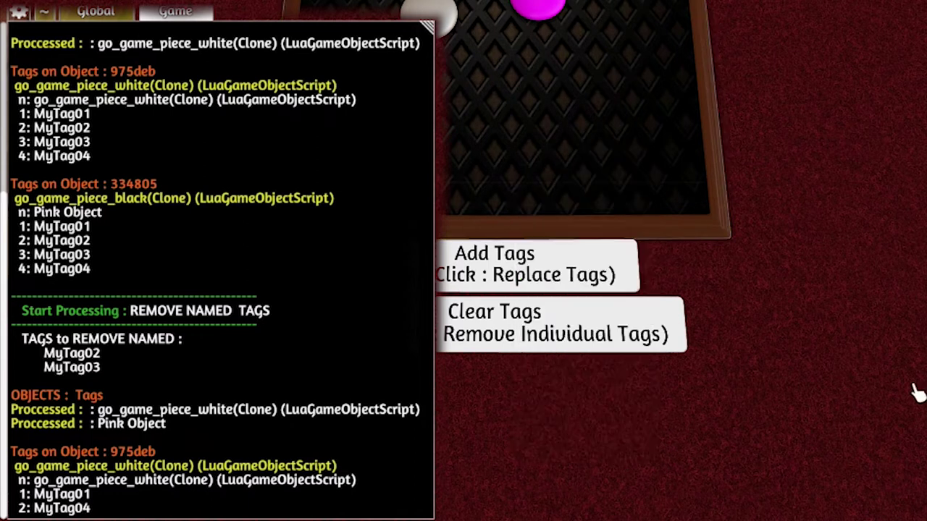
Add ThisisanotherTag to both pieces, replace all their tags with it, and print the white piece's tags after each change.
scroll(915, 389, down, 5)
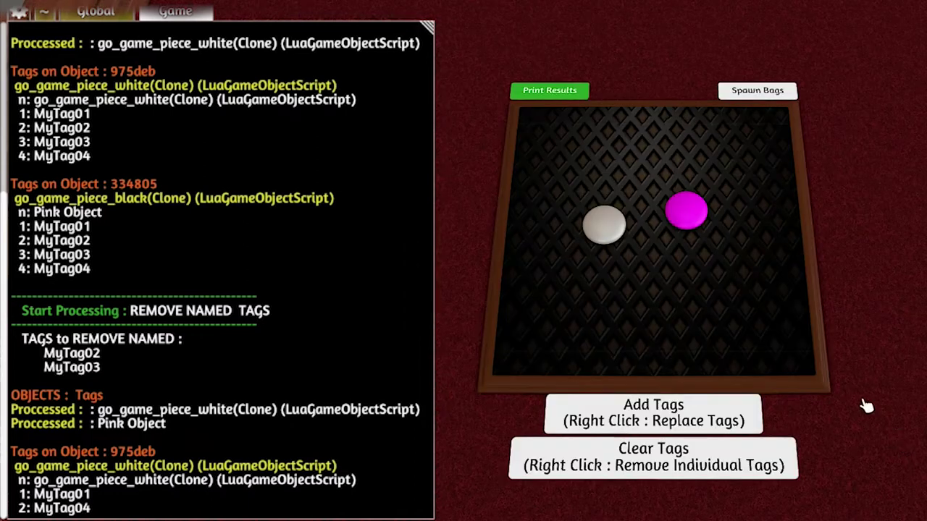
click(658, 413)
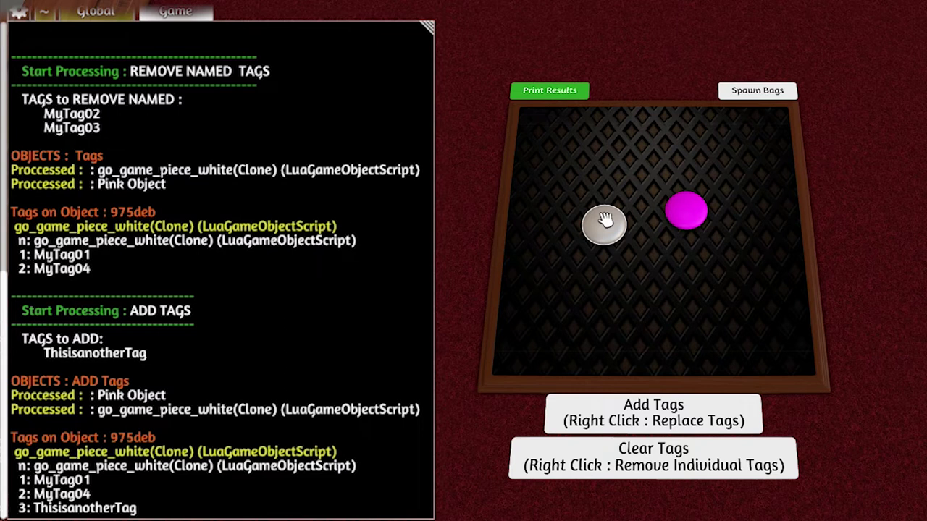
right_click(662, 414)
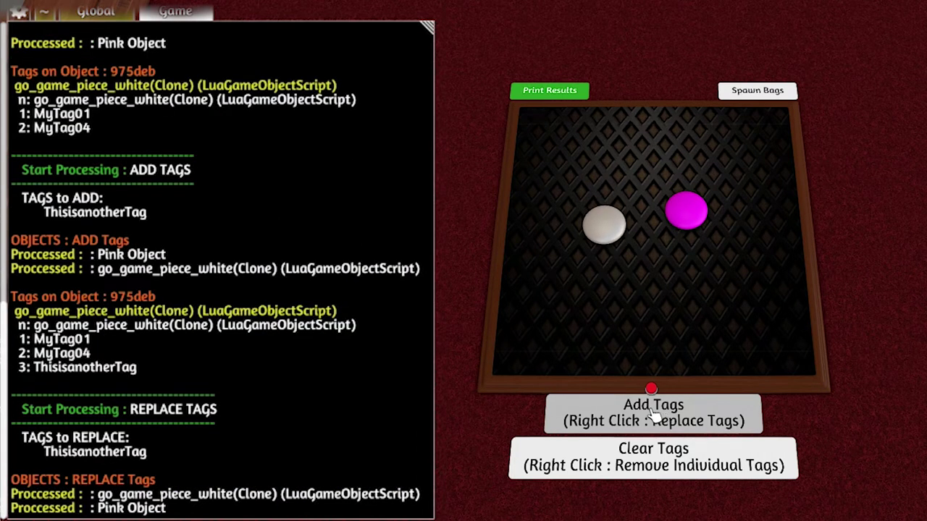
click(619, 242)
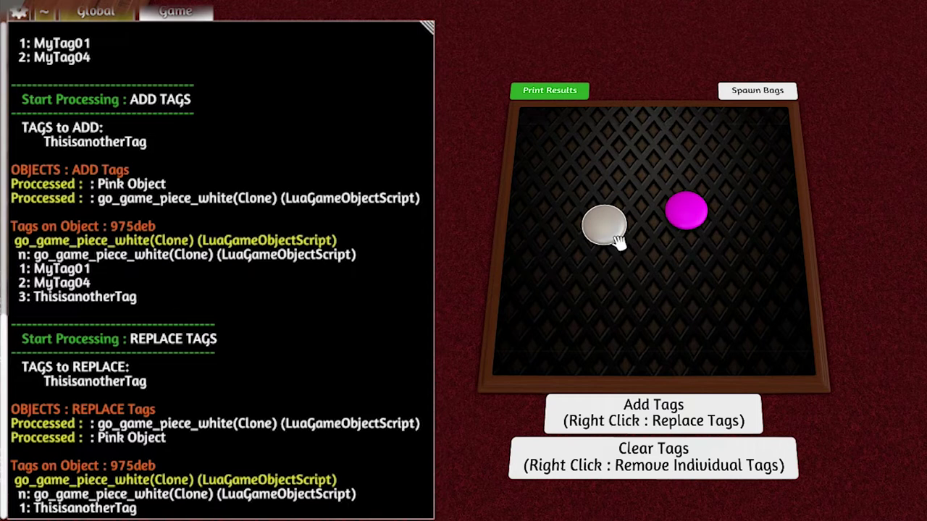
Clear all tags from the white and pink pieces, and print each piece's tags to check them.
right_click(690, 267)
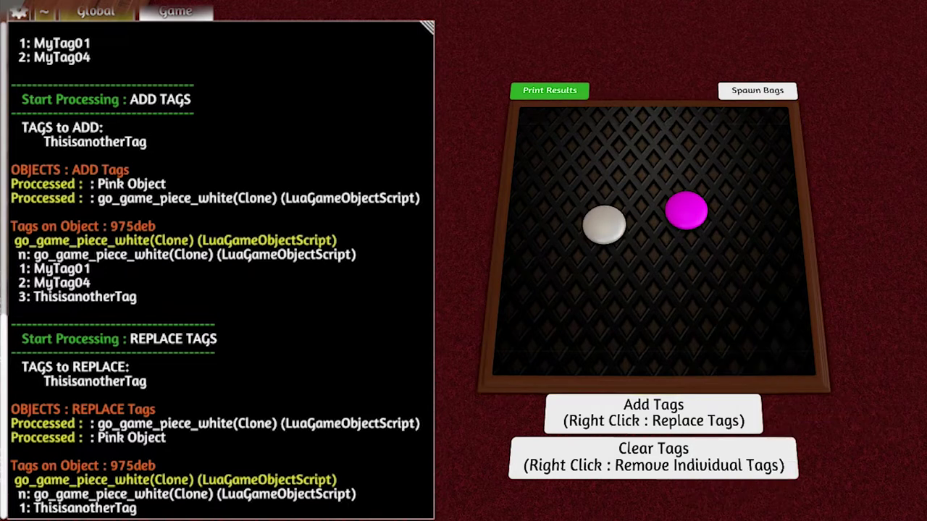
click(665, 463)
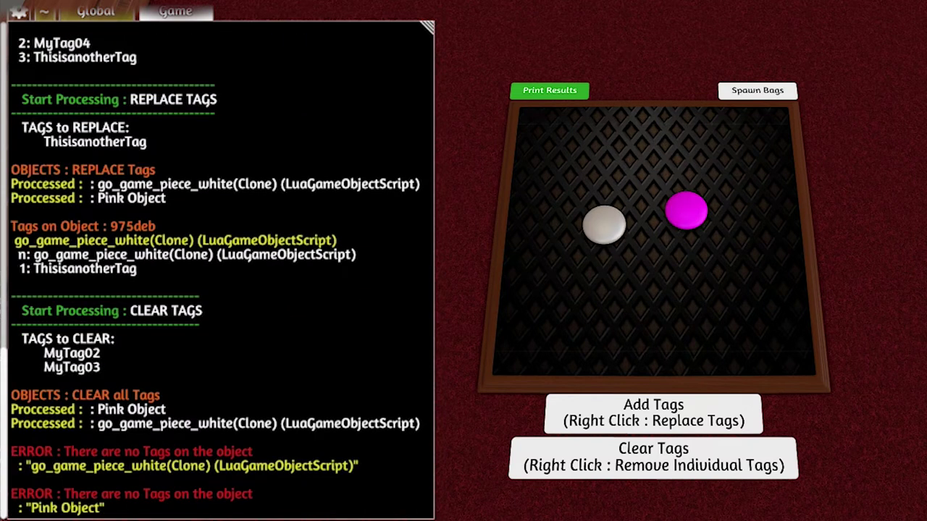
Review which keys are assigned to the print, add, replace, clear and remove actions in the Tag Tool Controls, and close them.
click(685, 13)
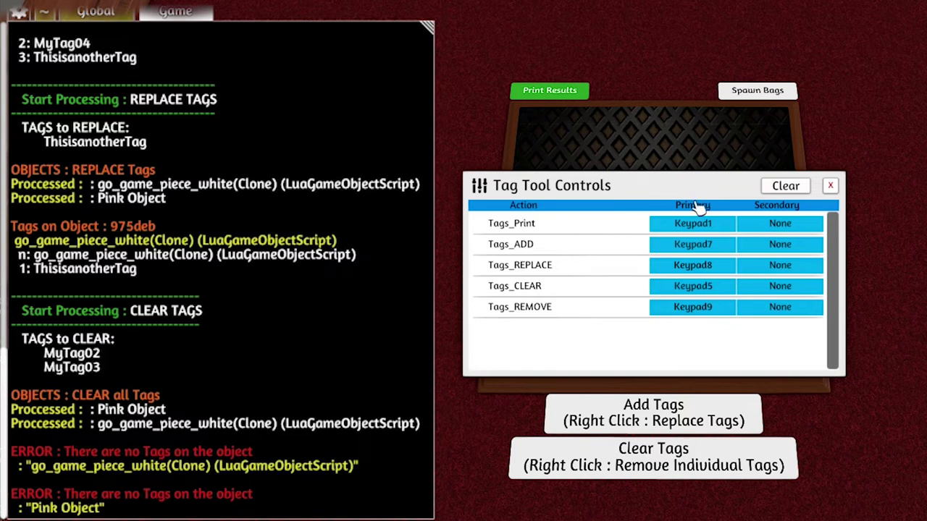
click(831, 186)
right_click(744, 192)
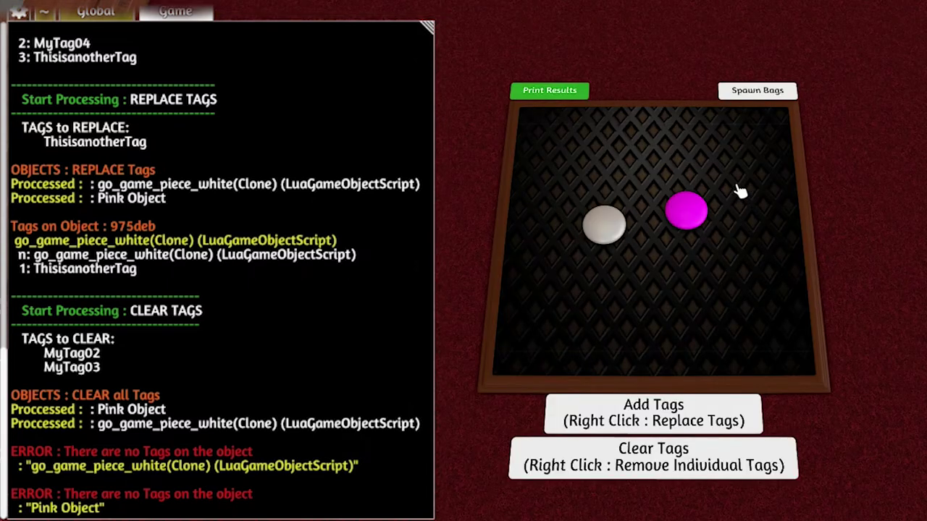
Move the pink and white pieces off the tool, and spawn a Standard Deck from the card components onto it.
drag(679, 201, 538, 186)
drag(620, 227, 523, 170)
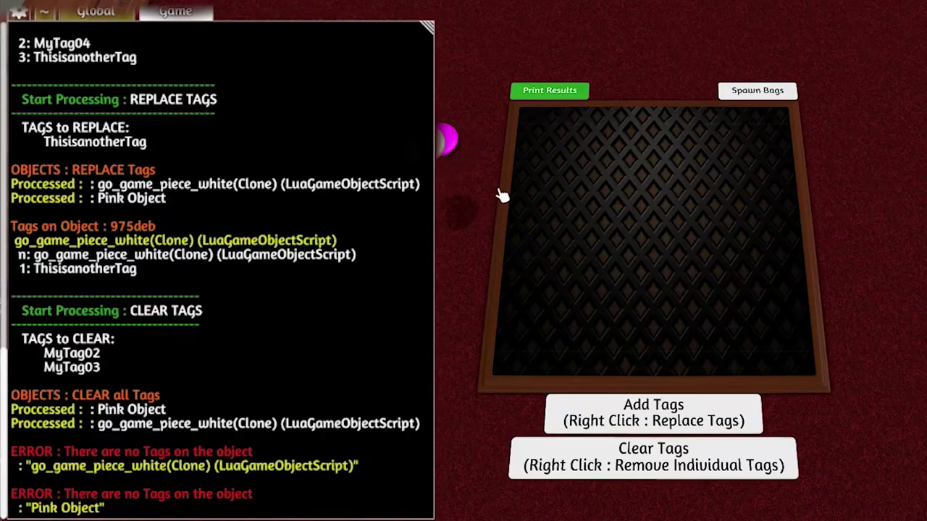
click(477, 17)
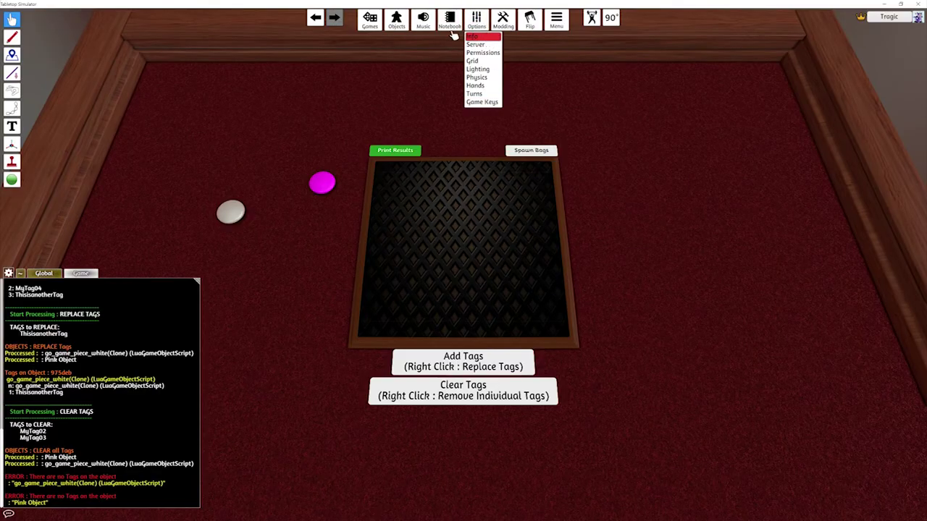
click(396, 17)
click(724, 187)
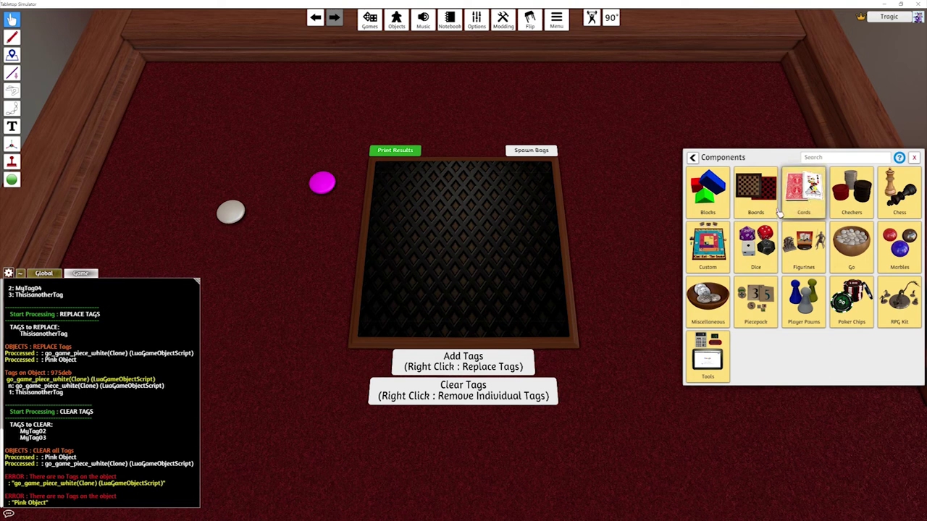
click(782, 208)
click(708, 192)
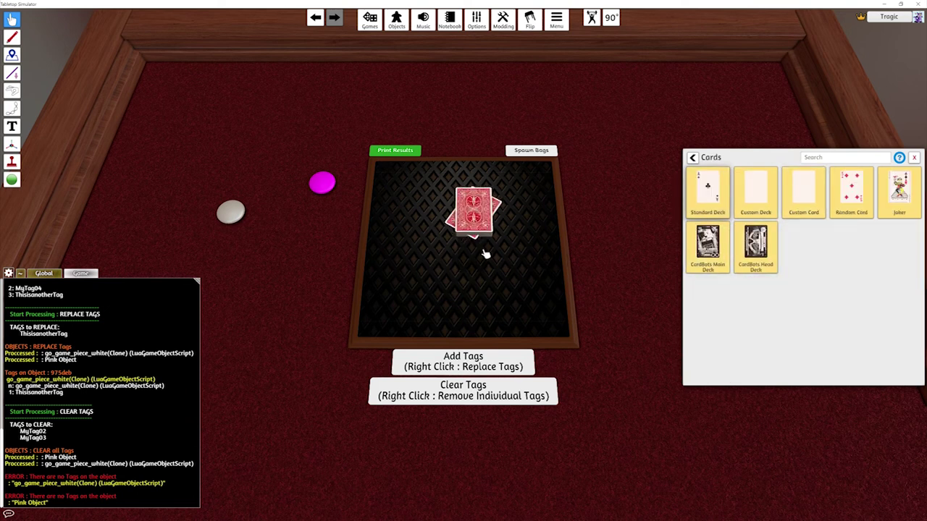
click(915, 159)
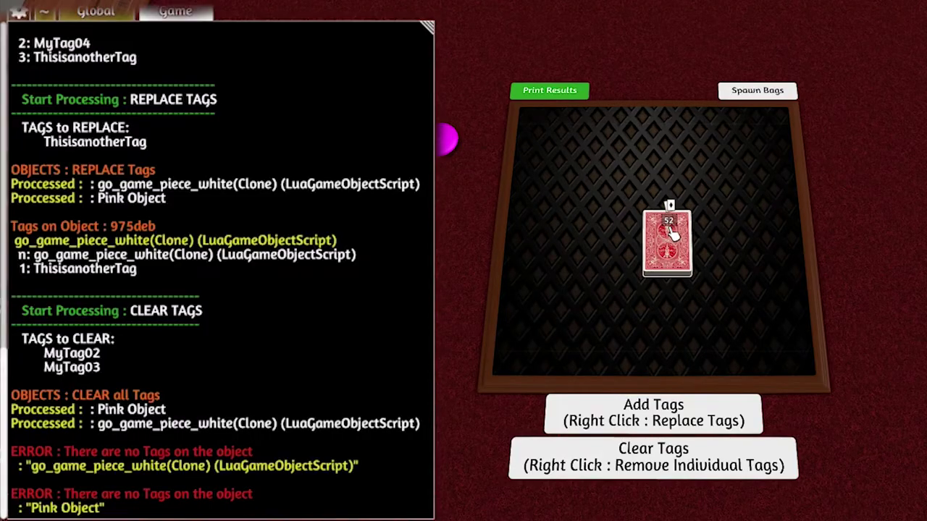
Add the tags MyTag01 to MyTag04 to the deck, and print the tags of the deck and of a card drawn from it.
drag(673, 232, 643, 218)
click(670, 413)
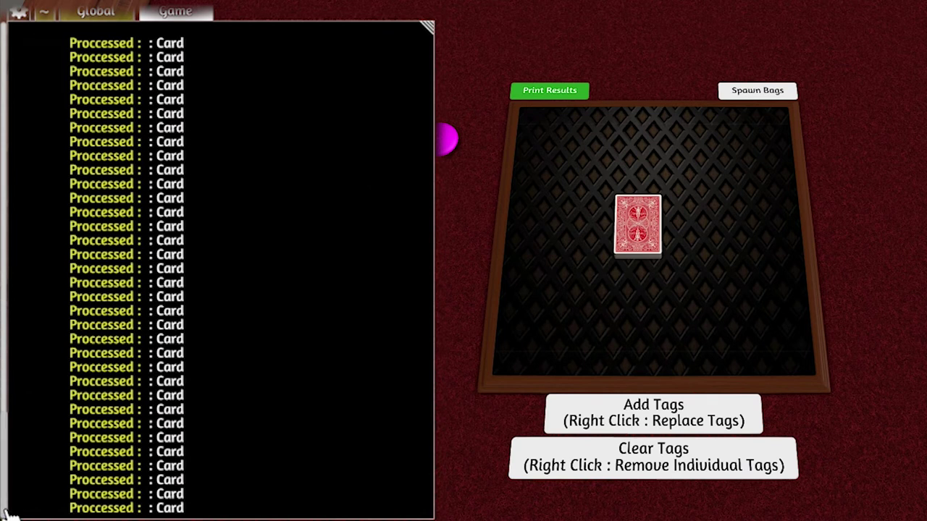
mouse_move(10, 490)
mouse_down()
mouse_move(10, 408)
mouse_move(6, 507)
mouse_up()
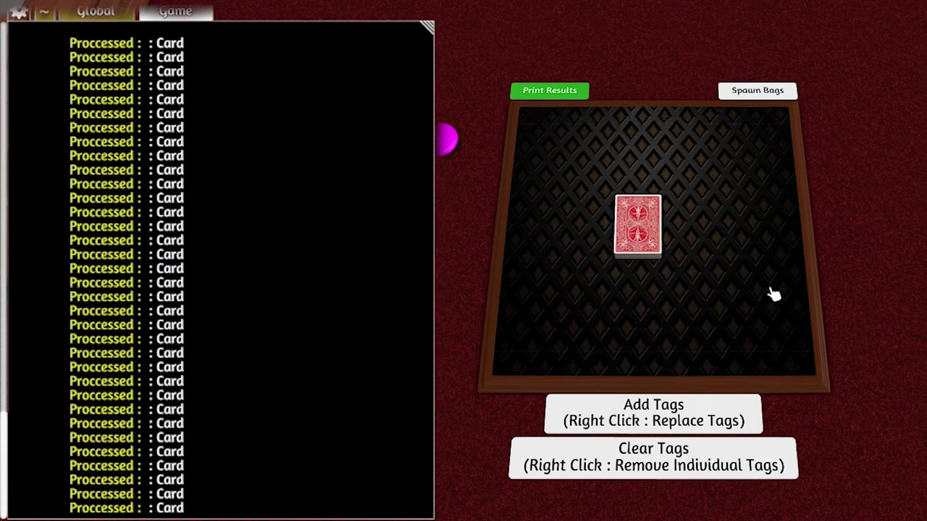
key(KP_1)
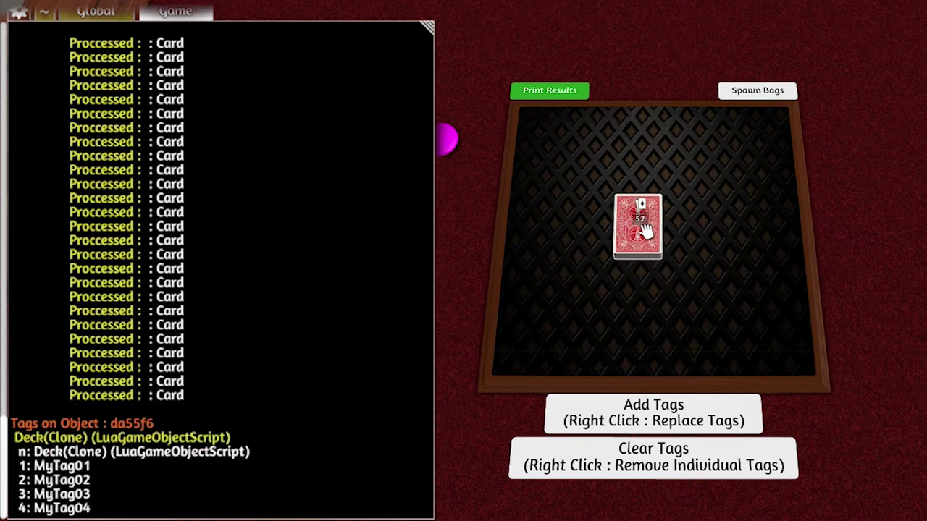
drag(645, 230, 704, 232)
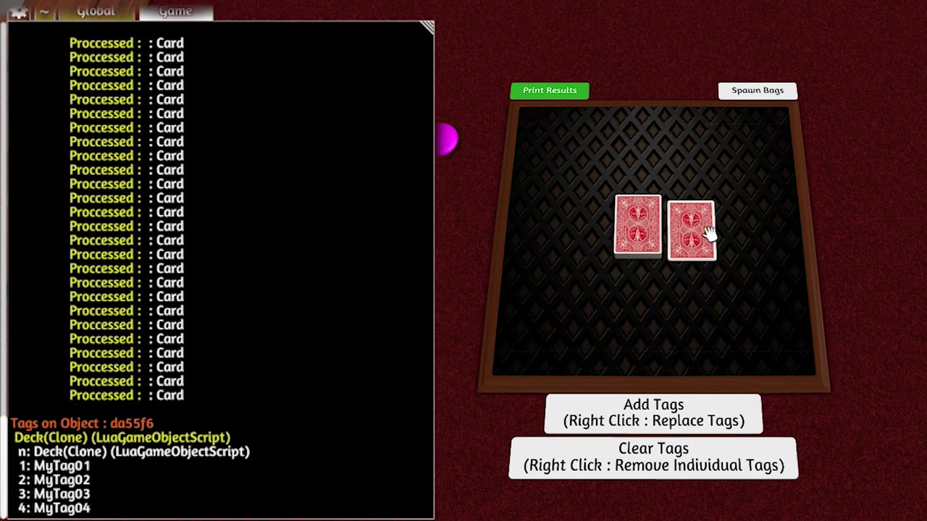
key(KP_1)
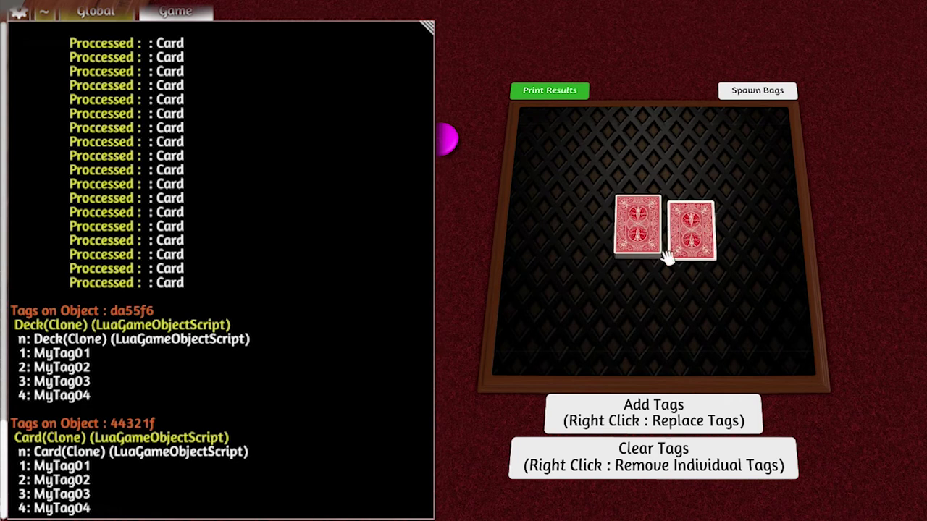
Remove the individual tags MyTag02 and MyTag03 from the deck and the drawn card, and print the tags of both.
click(675, 464)
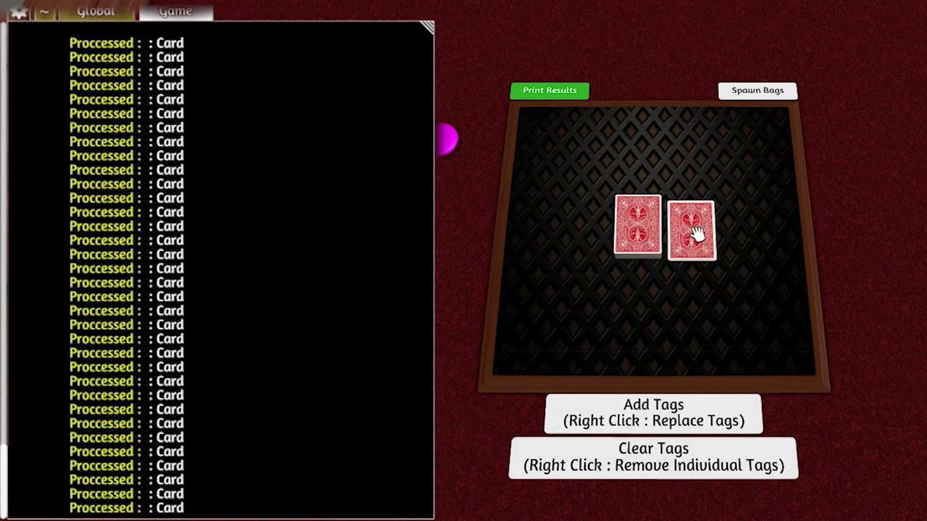
click(697, 233)
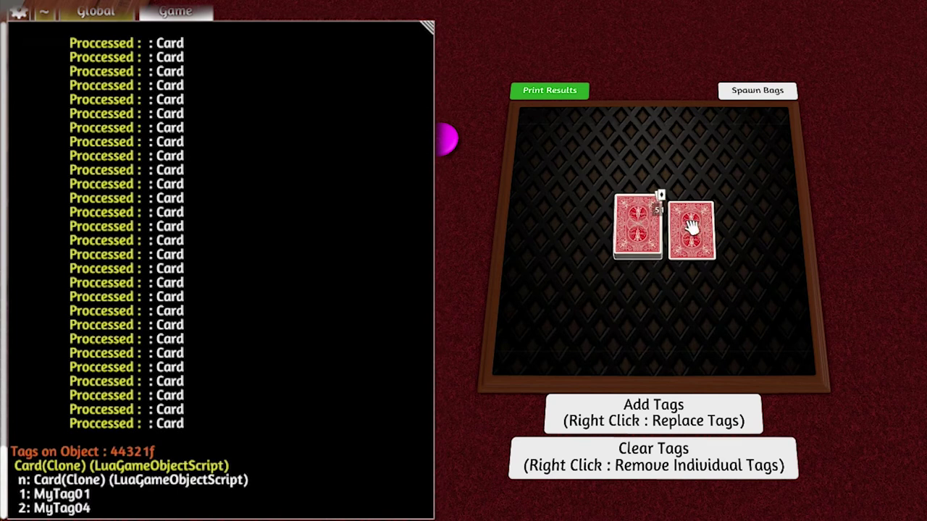
drag(706, 221, 728, 234)
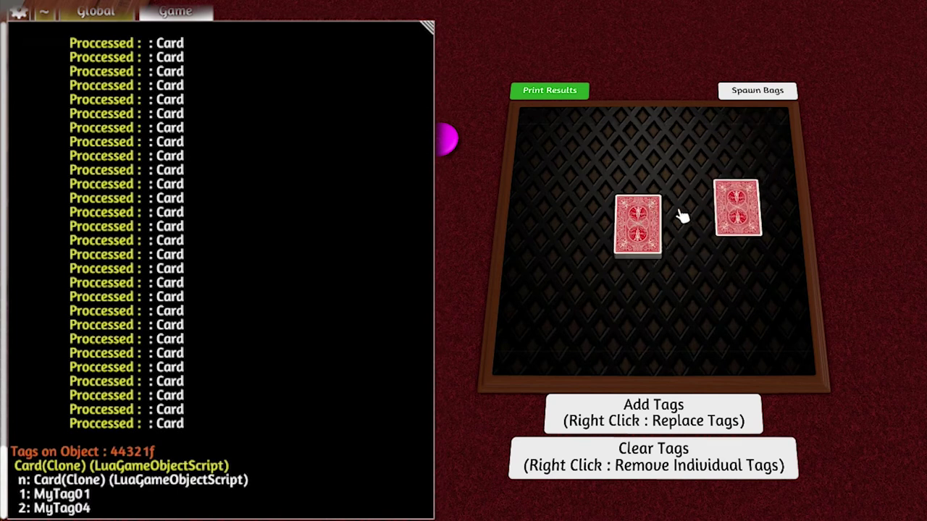
click(643, 229)
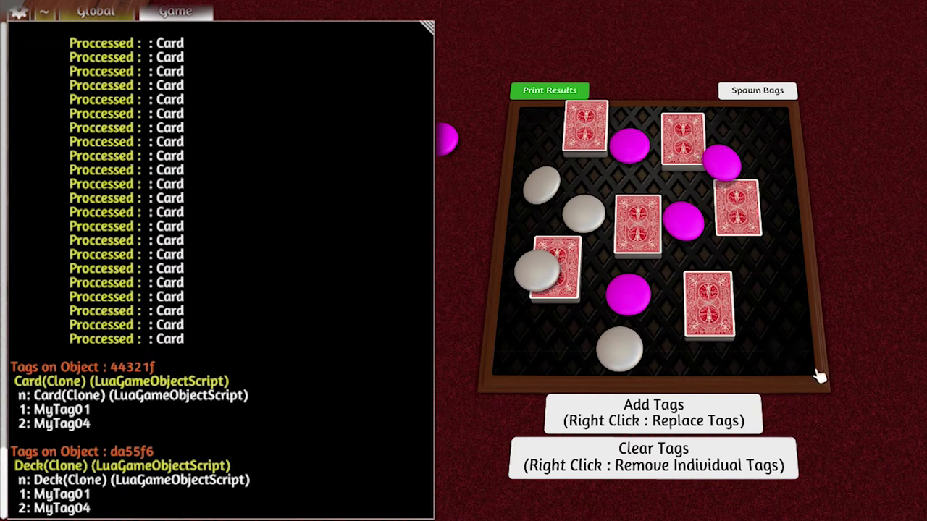
Run the tag clearing on all decks, the card and the game pieces on the tool, and review the processing log.
click(670, 462)
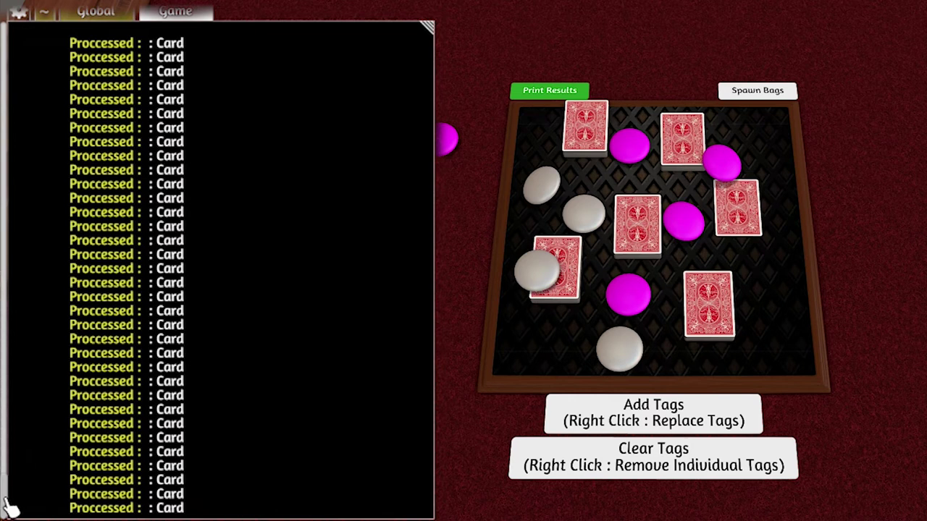
mouse_move(9, 507)
mouse_down()
mouse_move(21, 444)
mouse_move(14, 467)
mouse_move(16, 396)
mouse_move(7, 515)
mouse_up()
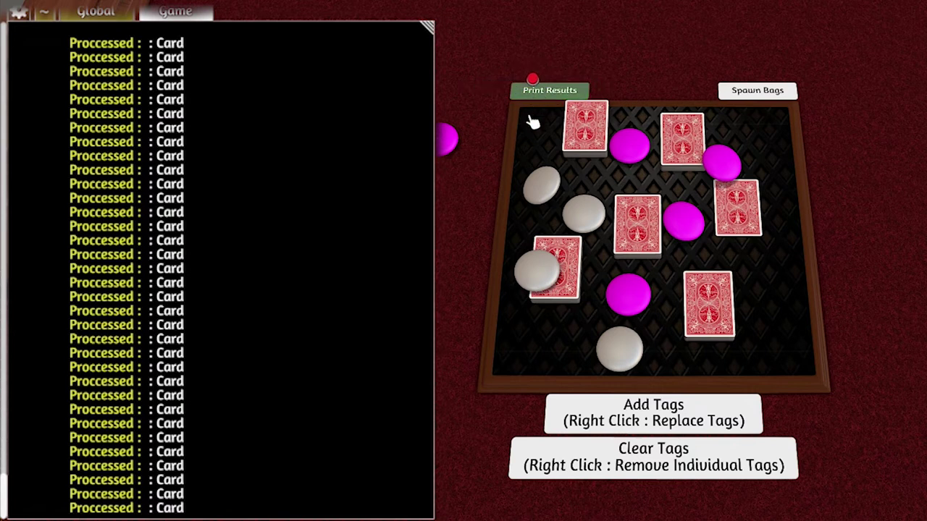
Disable the result printout, and replace the tags of every object on the tool with MyTag01 to MyTag04.
right_click(540, 93)
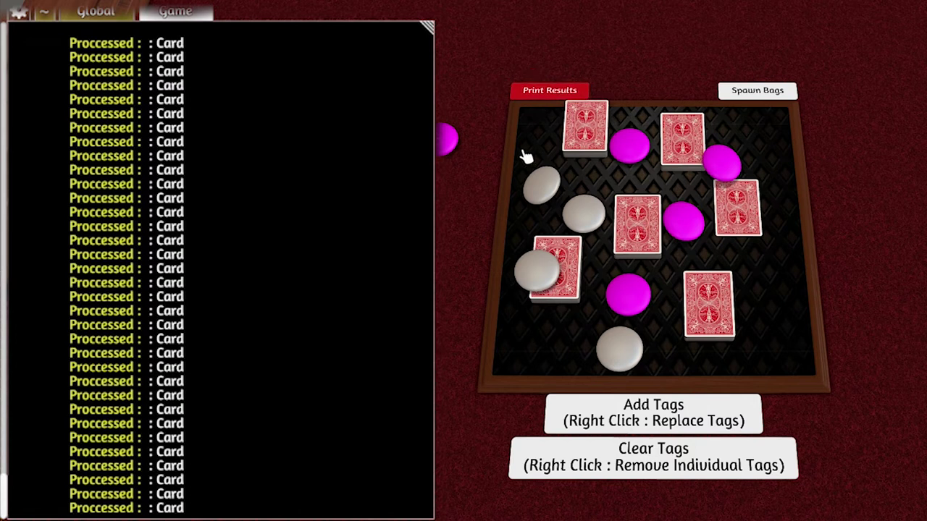
right_click(654, 420)
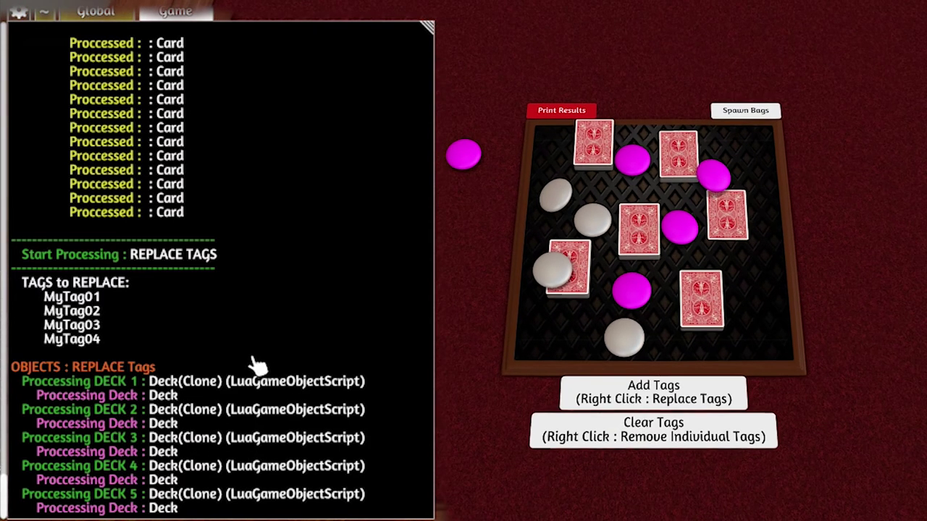
Move the pink and white pieces that overlap decks onto free spots of the tool, and align the two lowest white pieces.
drag(724, 160, 749, 149)
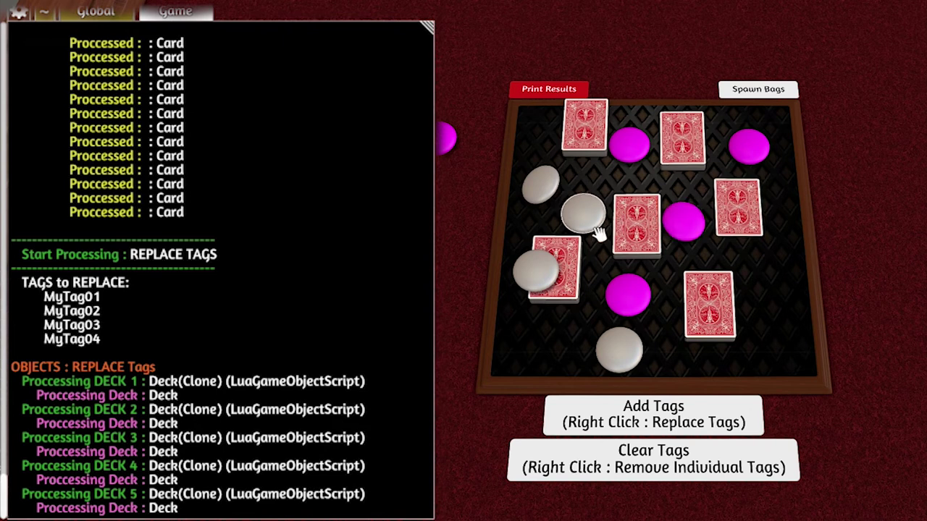
drag(548, 268, 543, 349)
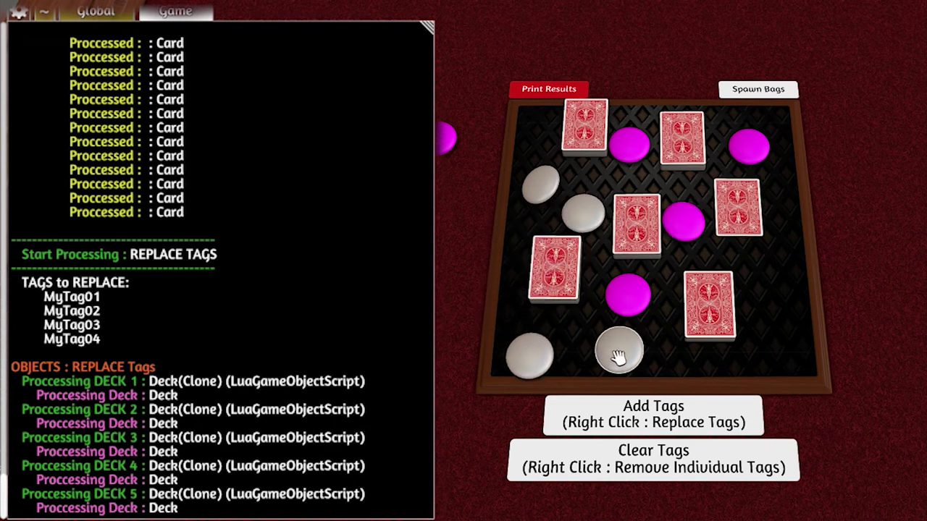
drag(615, 356, 607, 354)
drag(534, 356, 533, 349)
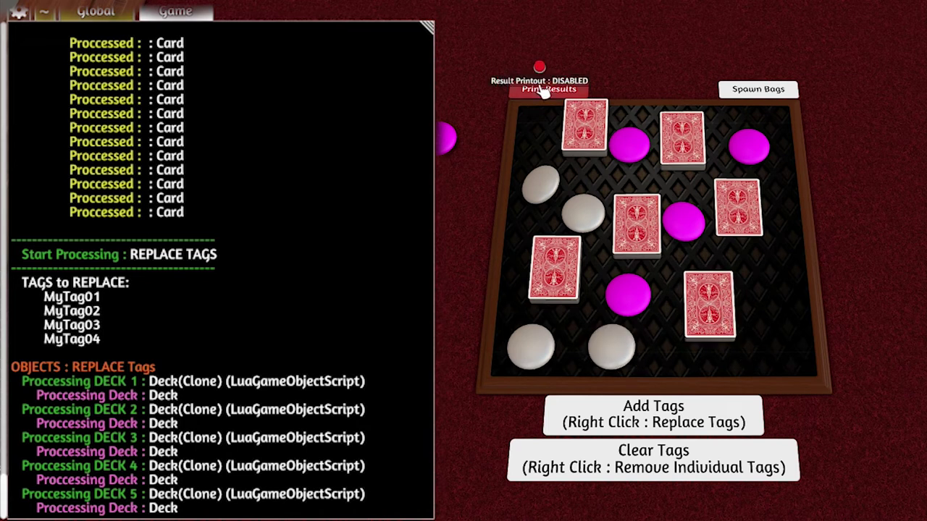
Switch the result printout to its blue mode, and run the tag replacement with MyTag01 to MyTag04 on all objects again.
click(543, 90)
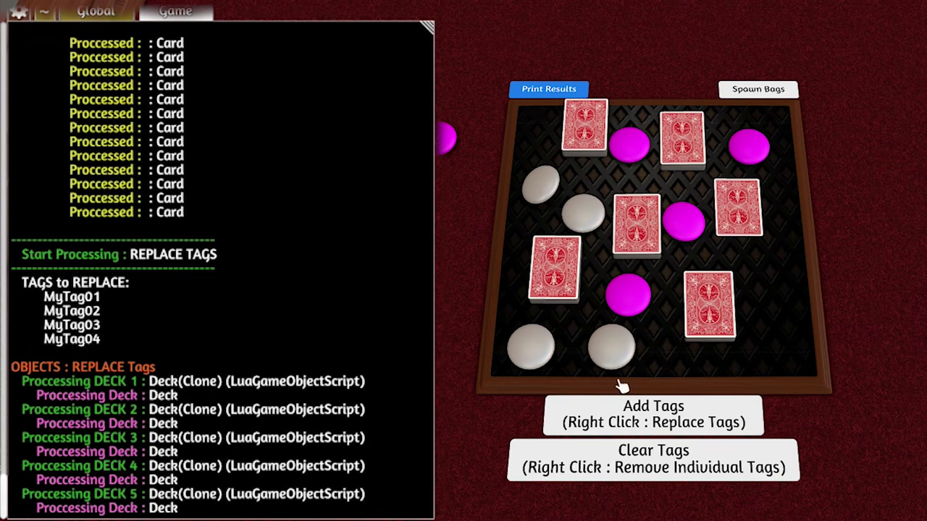
right_click(653, 427)
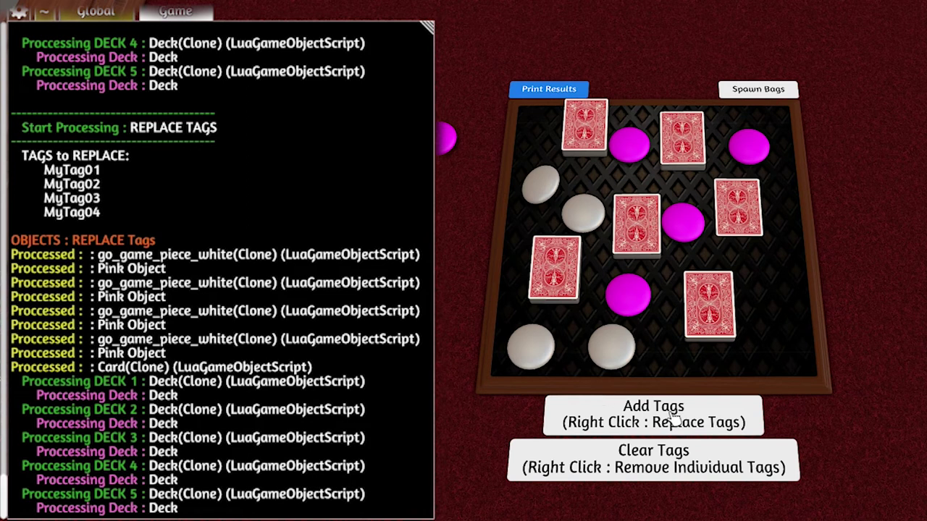
Move all decks, the card and the game pieces together off the tool, and spawn 5 bags on it.
drag(821, 126, 441, 389)
drag(836, 109, 454, 369)
drag(517, 355, 916, 373)
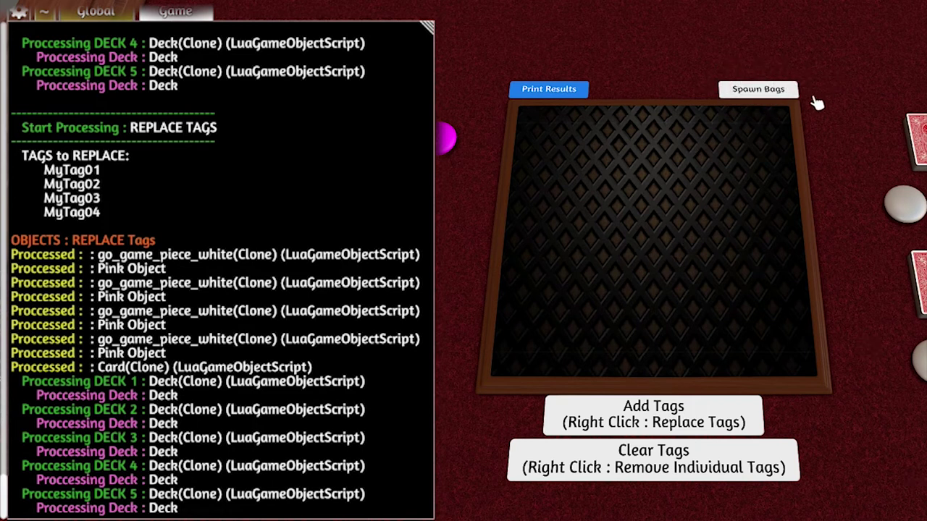
click(759, 90)
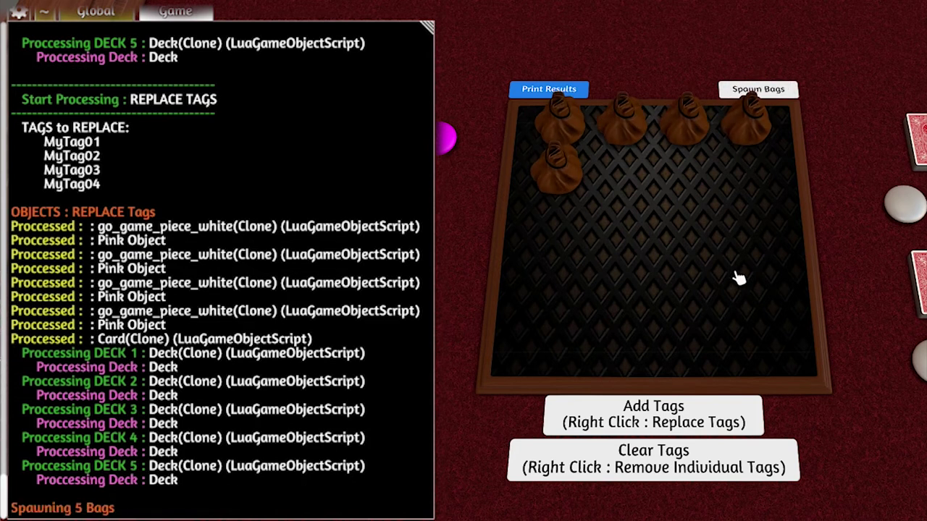
Delete the five bags, and spawn a set of 20 bags on the empty tool.
drag(728, 197, 543, 123)
key(Delete)
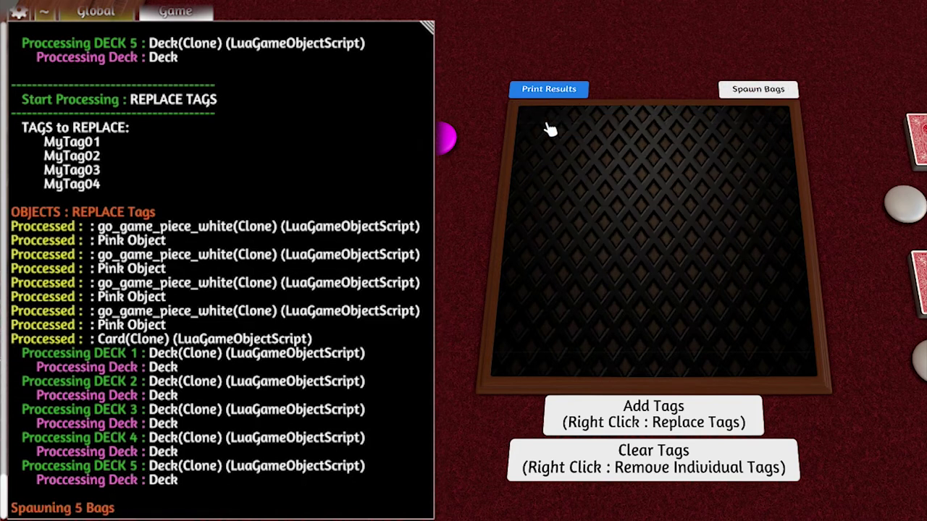
click(753, 88)
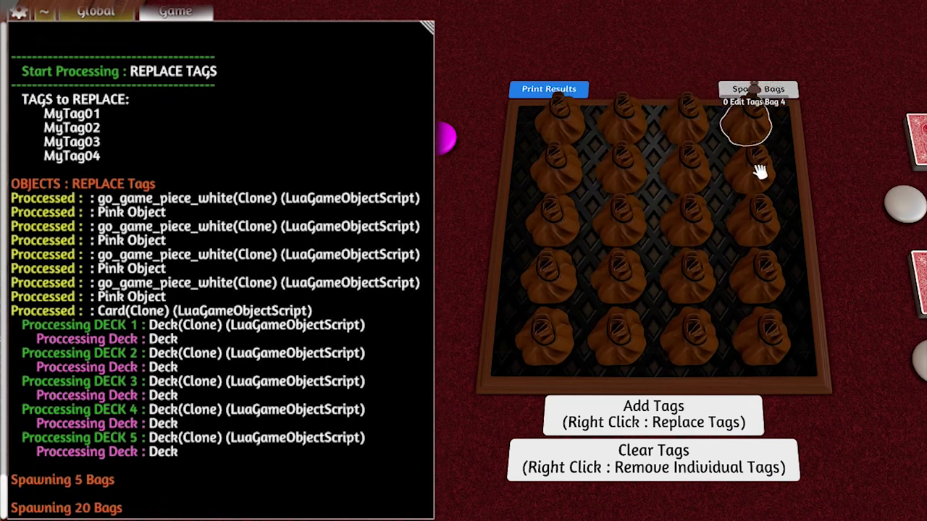
Delete the set of 20 bags, and spawn a single bag on the empty tool.
drag(816, 117, 533, 366)
key(Delete)
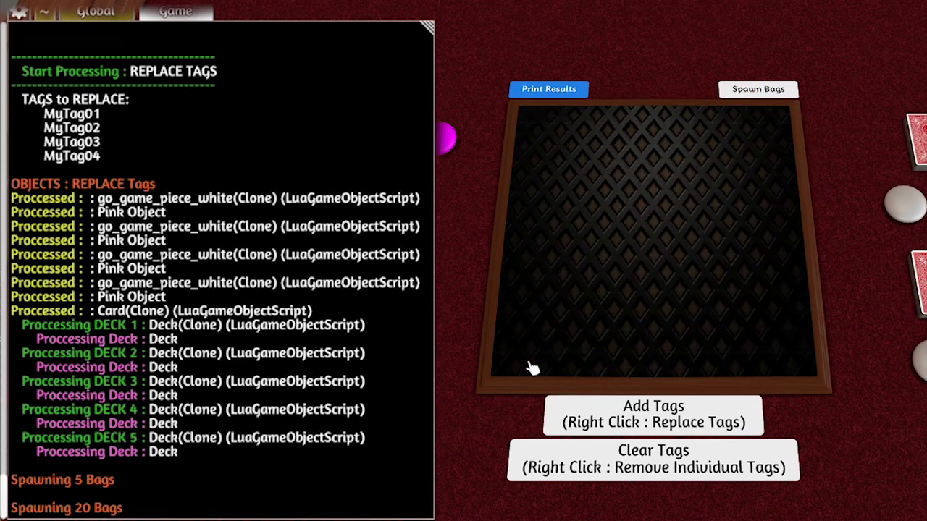
click(761, 89)
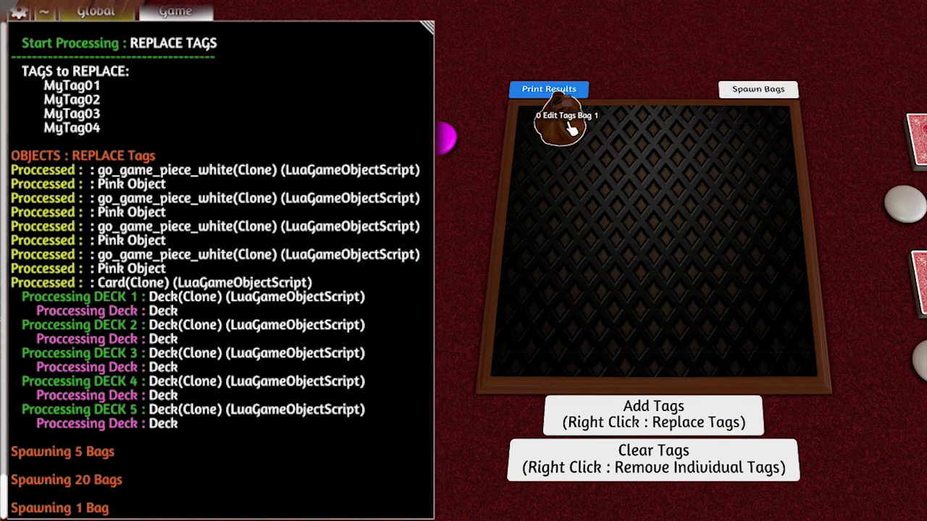
Fill the spawned bag with the game pieces, card and decks, and replace tags with MyTag01 to MyTag04 on it and the two loose pieces.
drag(554, 114, 655, 231)
right_click(912, 335)
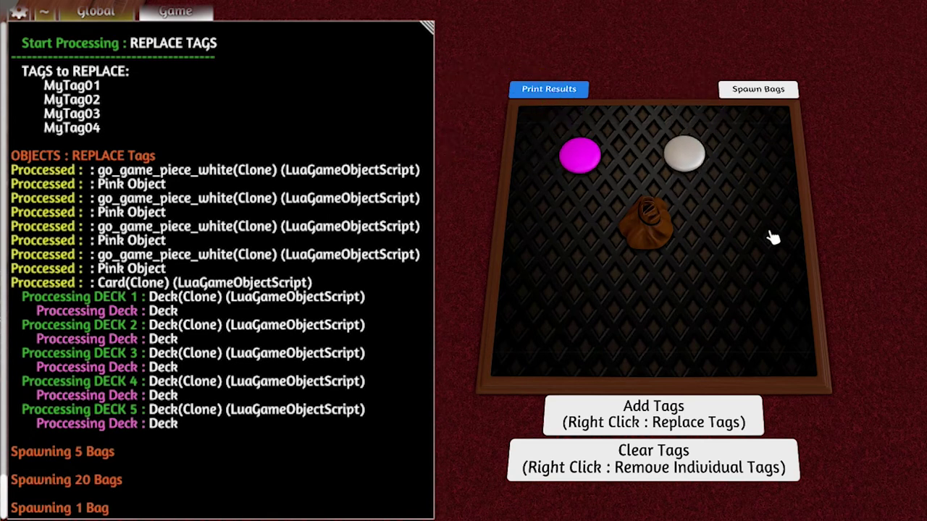
right_click(676, 418)
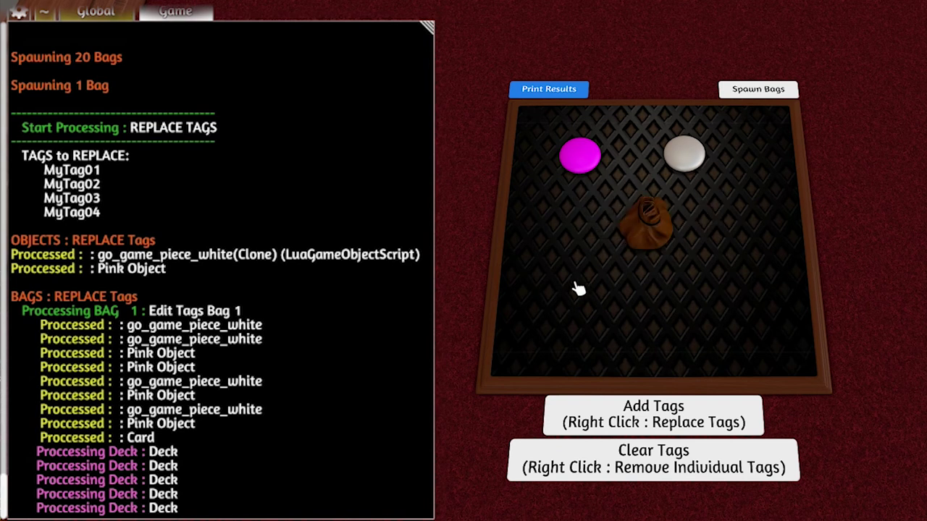
Run the tag replacement on the loose pieces and both filled bags in the green printout mode, and switch the printout back to blue.
right_click(662, 420)
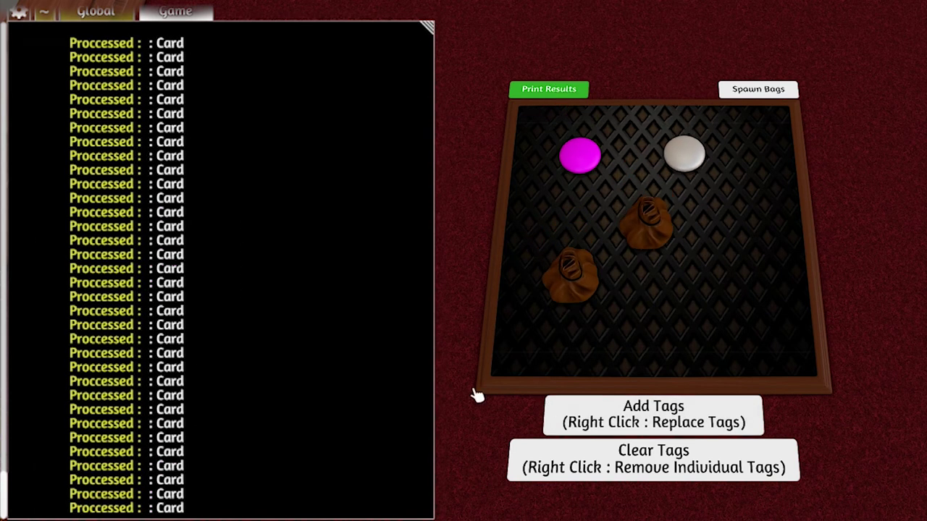
click(550, 89)
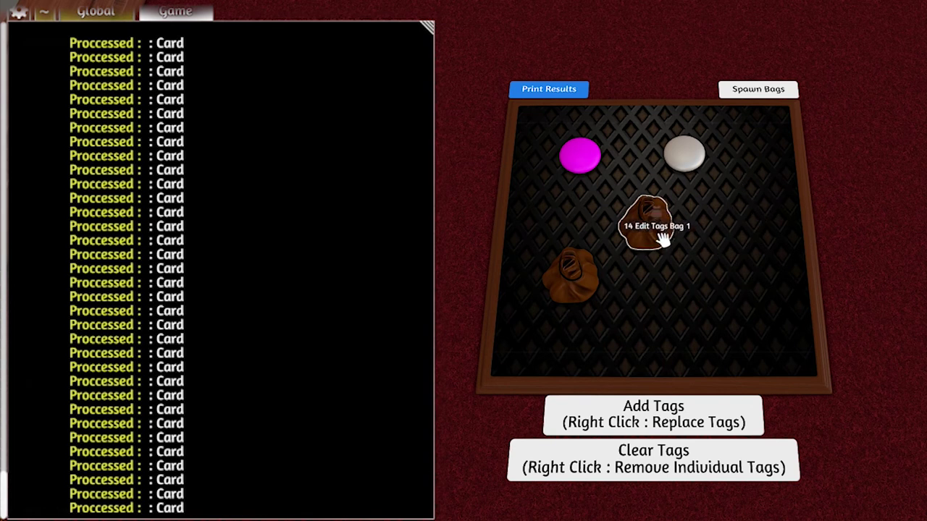
mouse_move(662, 241)
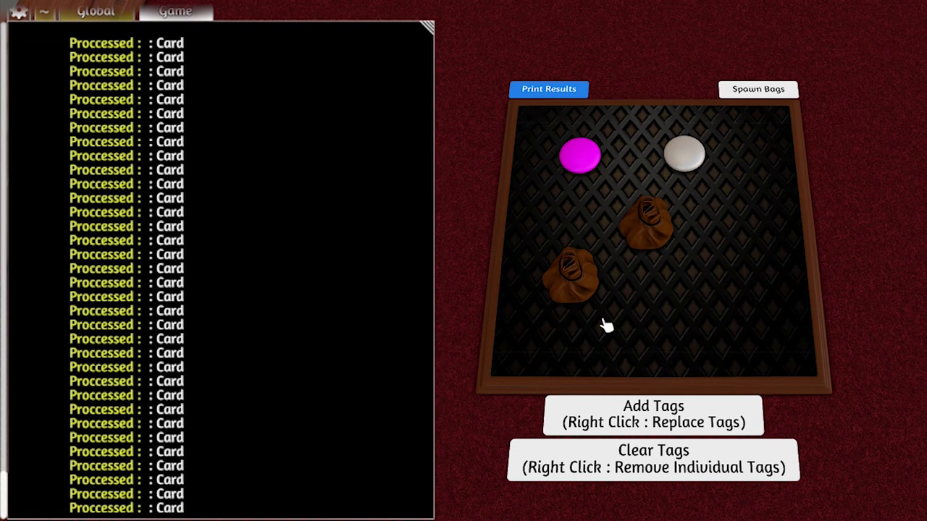
Spawn three bags, and line them up in a row along the tool's lower edge.
click(772, 92)
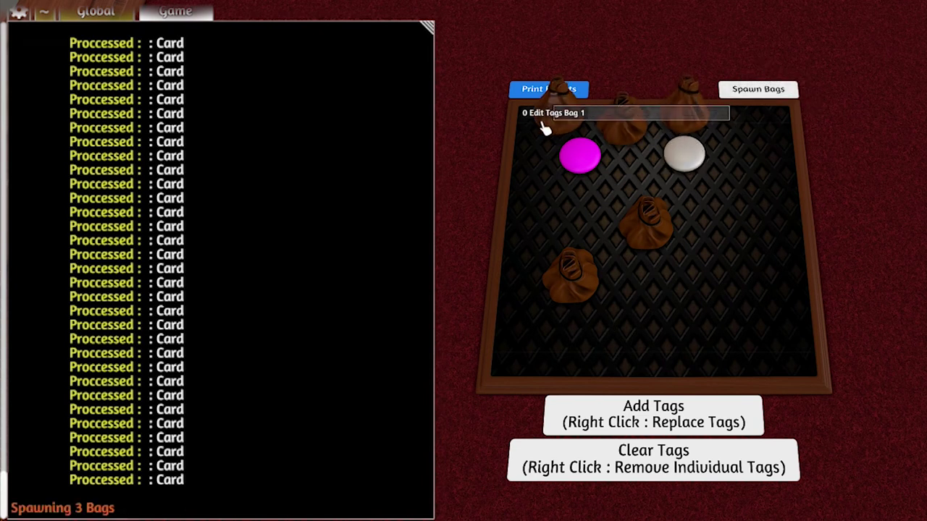
drag(569, 118, 647, 314)
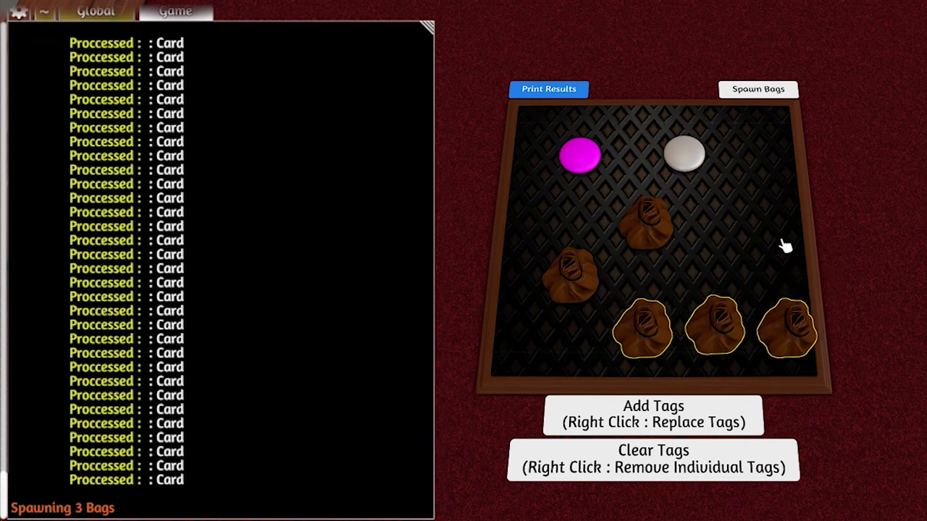
right_click(737, 217)
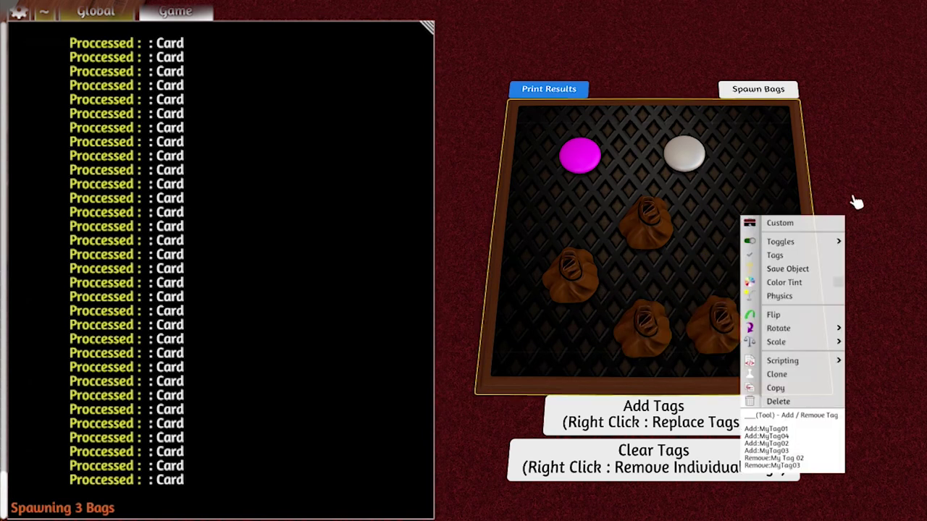
click(903, 173)
Spawn one more bag, place it on free space below and beside the white piece, and name it TAG BAGS.
click(786, 89)
drag(550, 134, 766, 228)
right_click(765, 229)
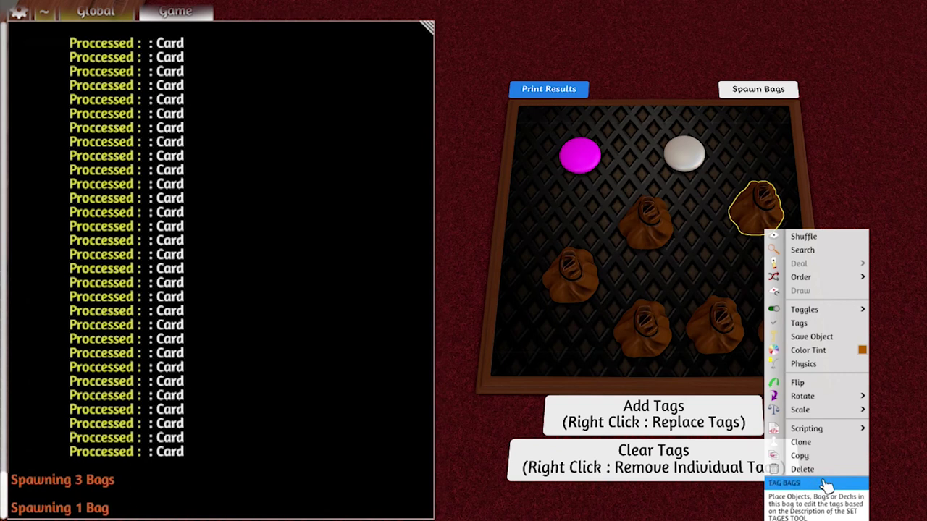
click(825, 484)
Put the three empty bags into the TAG BAGS bag, and add the tags MyTag01 to MyTag04 to everything on the tool.
drag(874, 360, 786, 242)
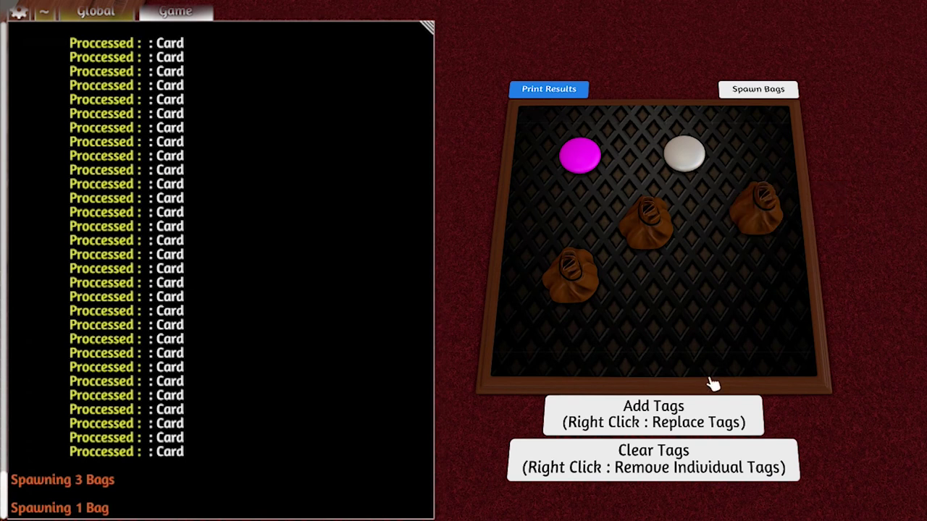
click(665, 414)
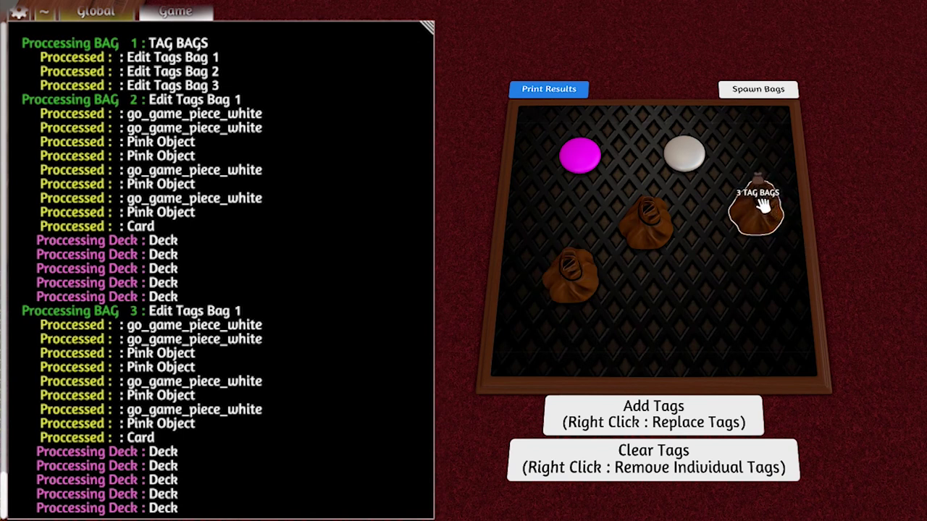
mouse_move(762, 206)
Print the tags of the pink piece, and clear all tags from the white piece and print its tags as a check.
click(588, 157)
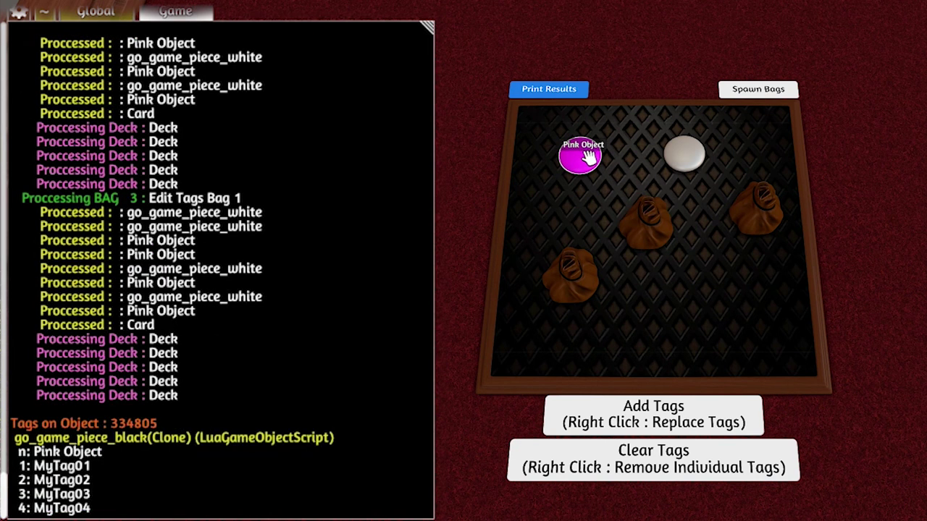
click(693, 160)
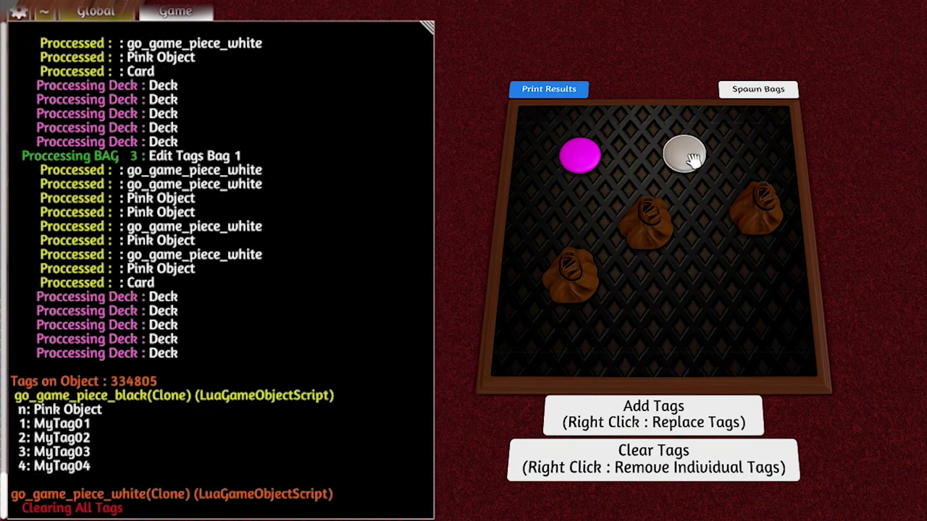
click(693, 159)
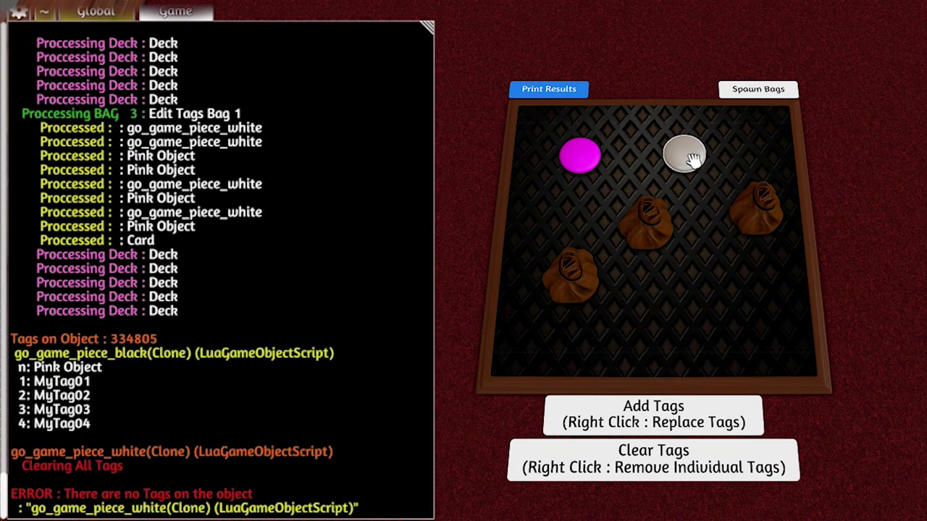